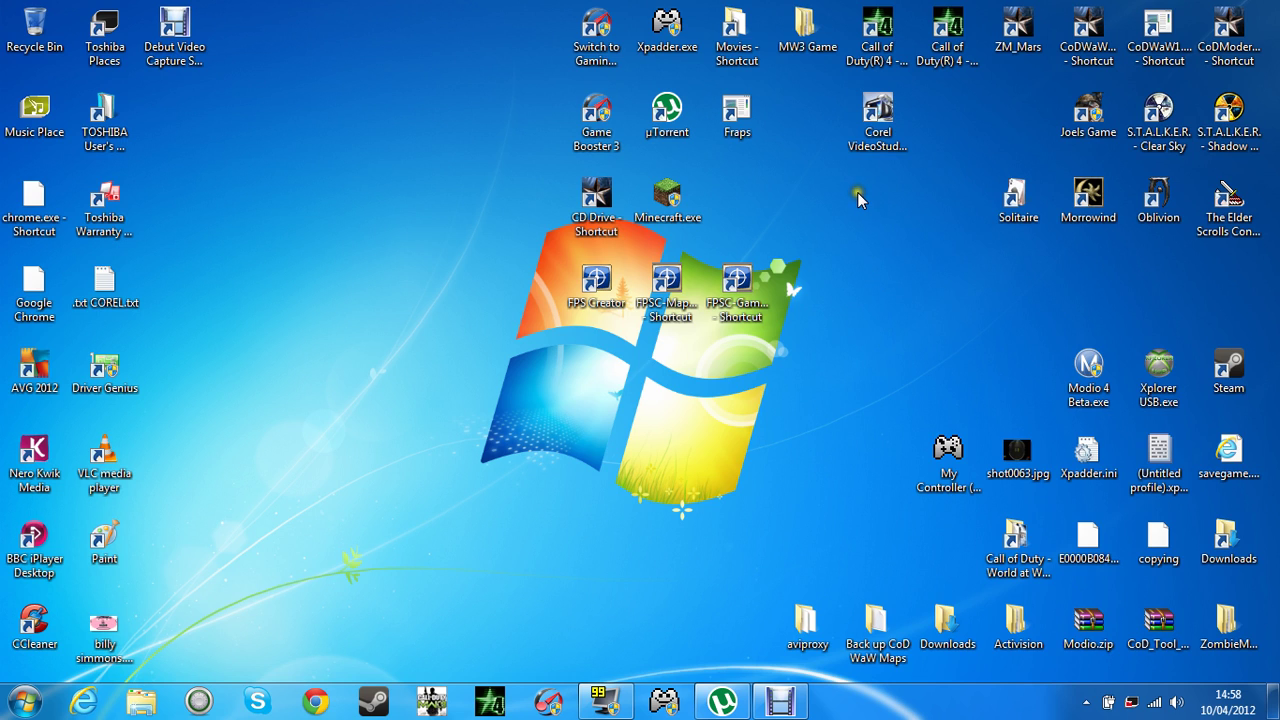
Select the CD Drive and Minecraft desktop icons, then clear the selection
{"action": "left_click_drag", "start_coordinate": [857, 199], "coordinate": [523, 206]}
{"action": "left_click", "coordinate": [900, 243]}
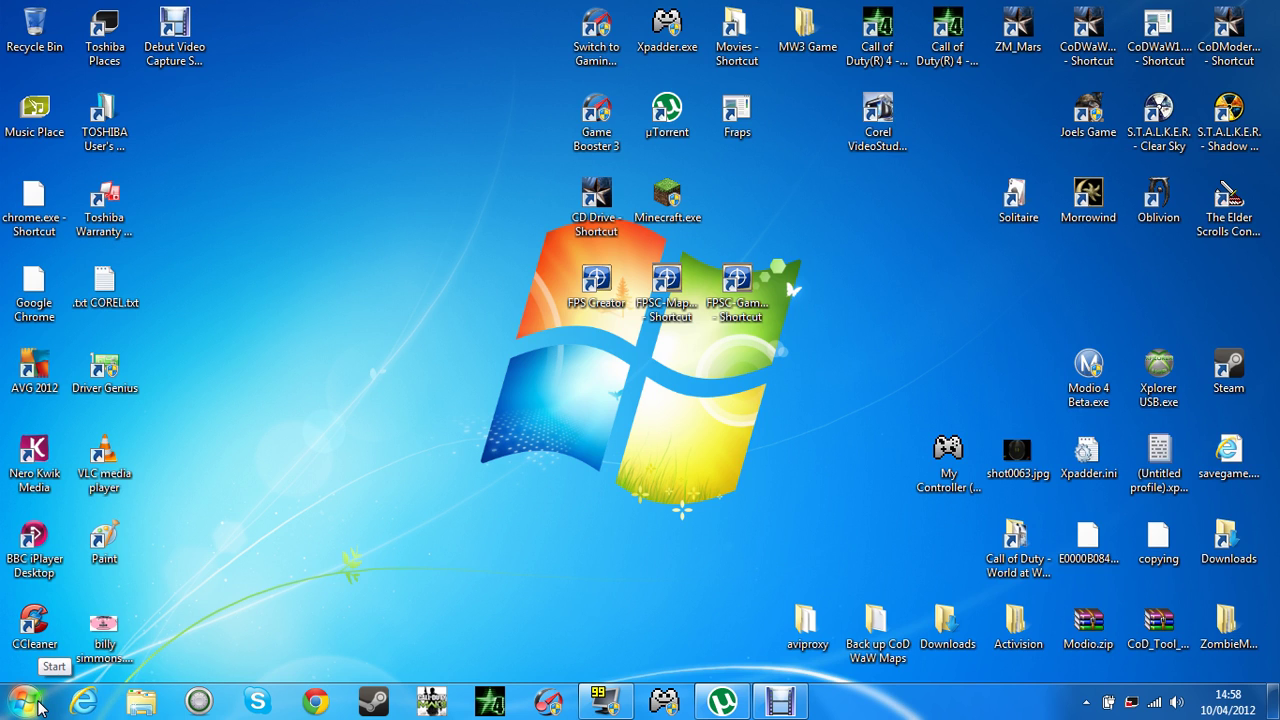
Open Control Panel from the Start menu
{"action": "left_click", "coordinate": [26, 702]}
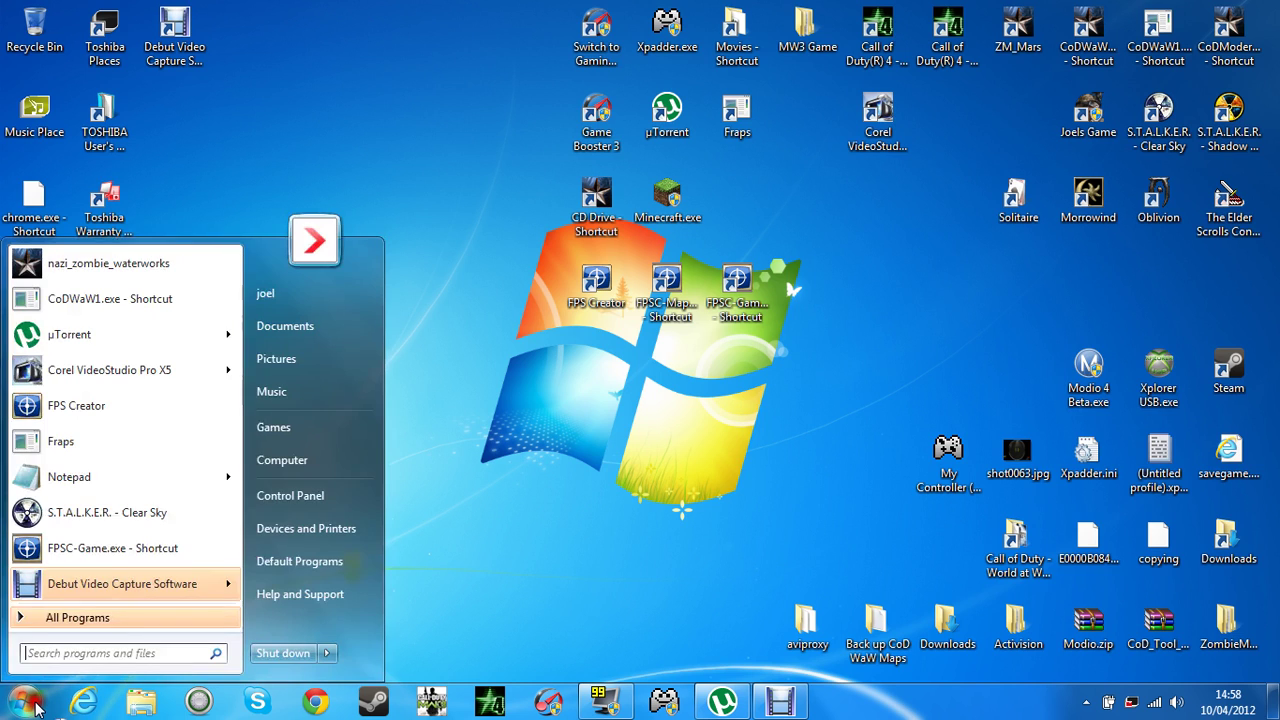
{"action": "left_click", "coordinate": [310, 506]}
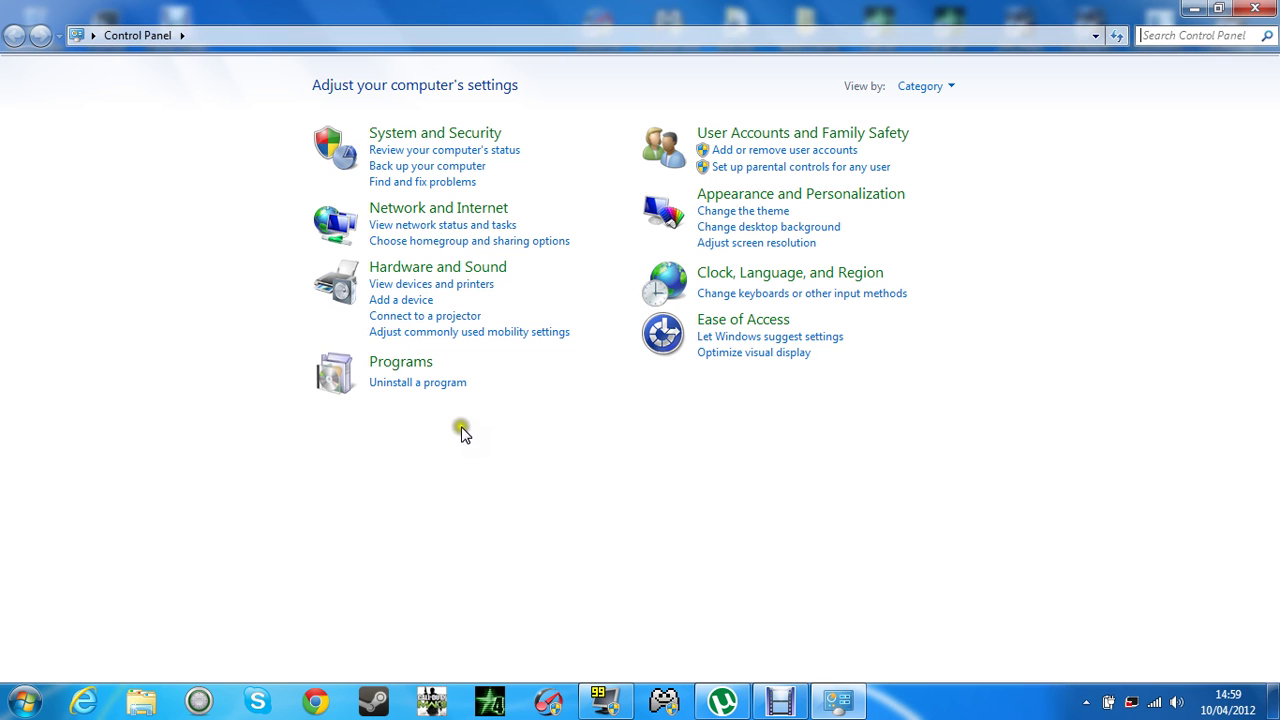
Find Intel HD Graphics Driver 8.15.10.2622 among installed programs, then close the list
{"action": "left_click", "coordinate": [440, 384]}
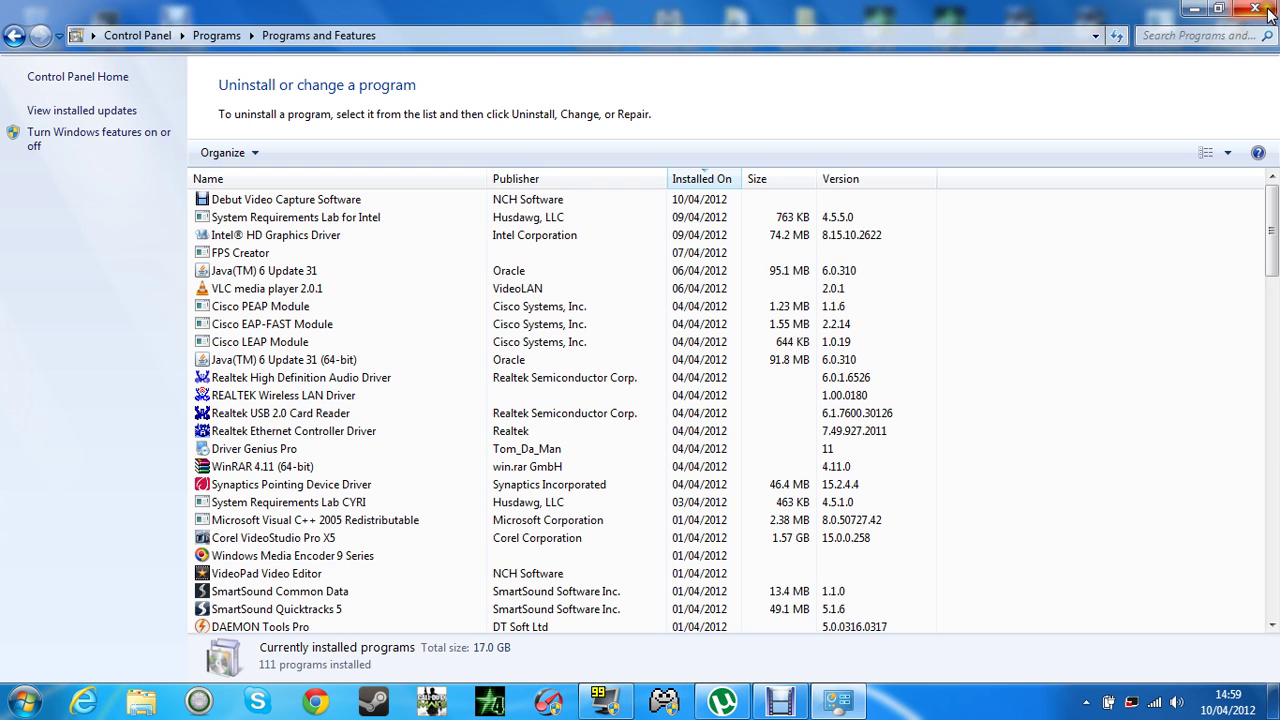
{"action": "left_click", "coordinate": [1256, 9]}
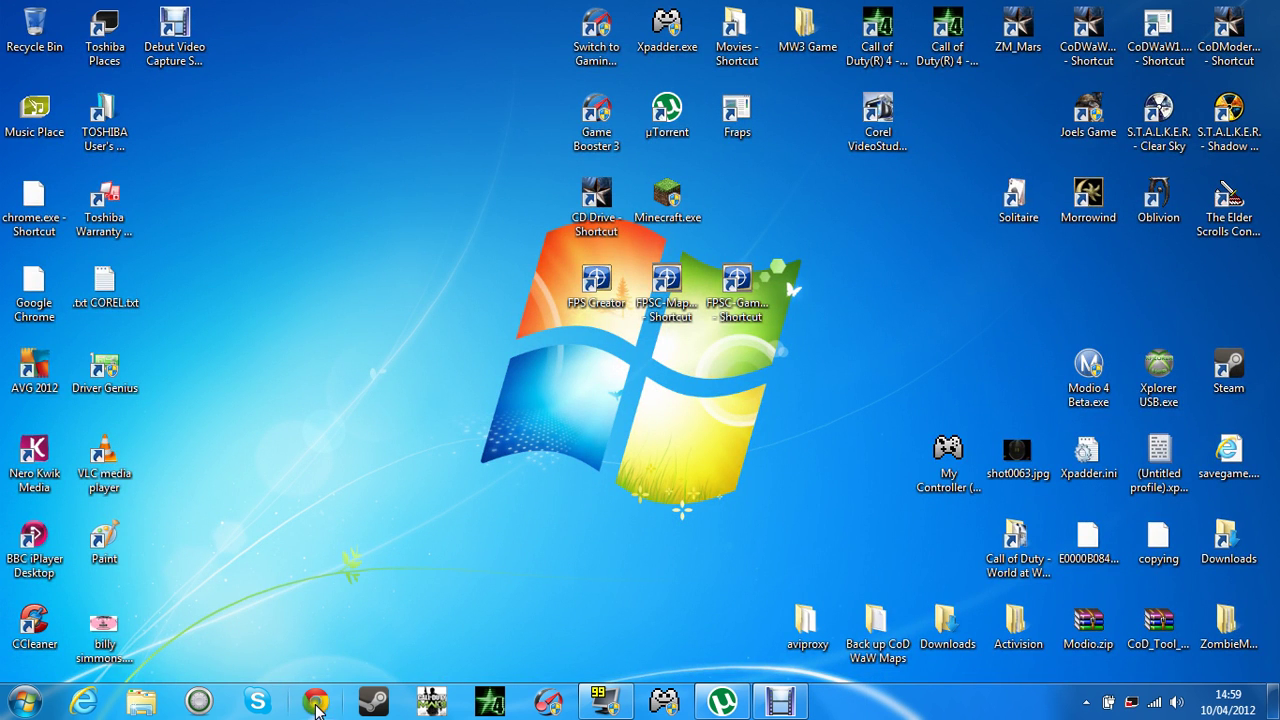
Launch Chrome and load intel.com, reaching the Intel UK homepage
{"action": "left_click", "coordinate": [315, 703]}
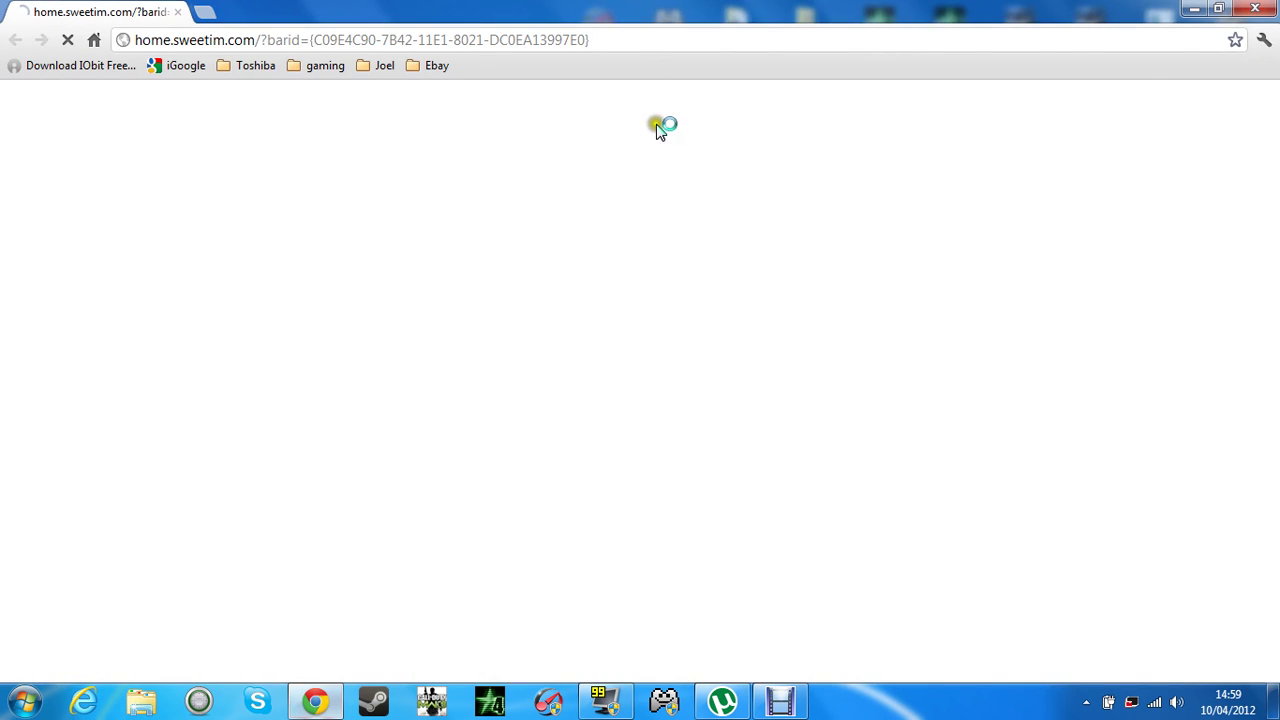
{"action": "left_click_drag", "start_coordinate": [634, 43], "coordinate": [120, 52]}
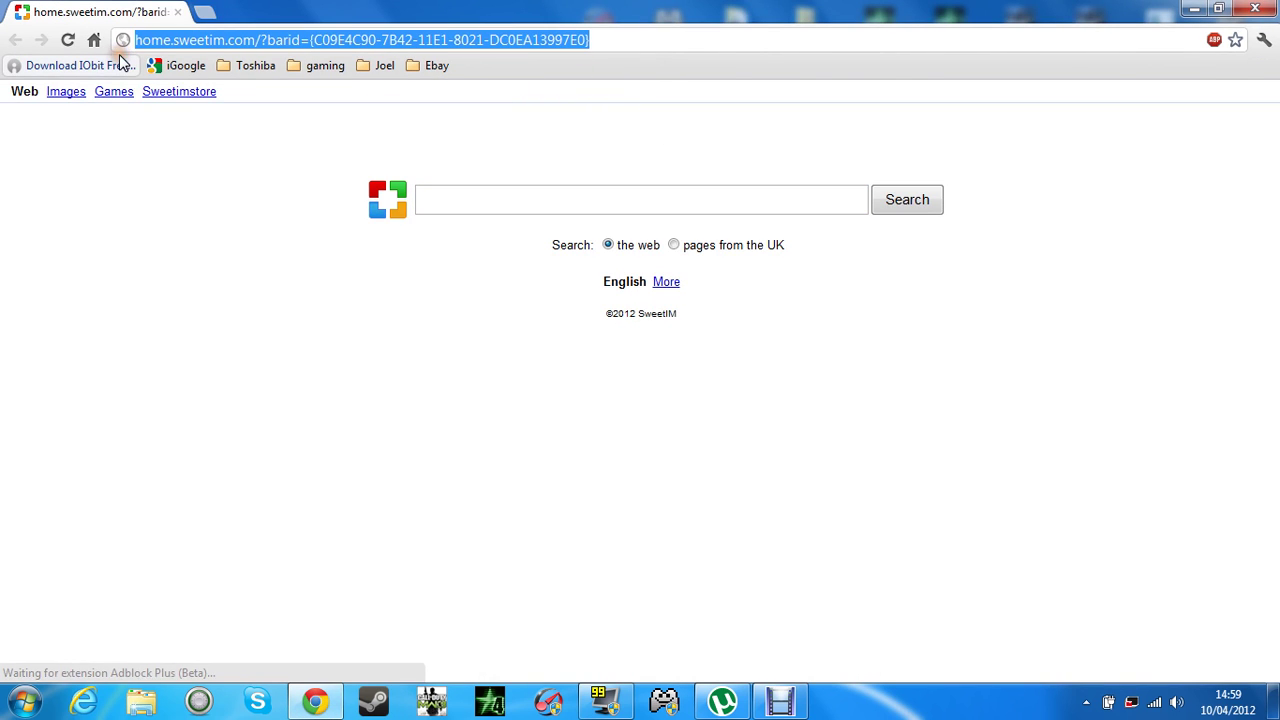
{"action": "type", "text": "intel.c"}
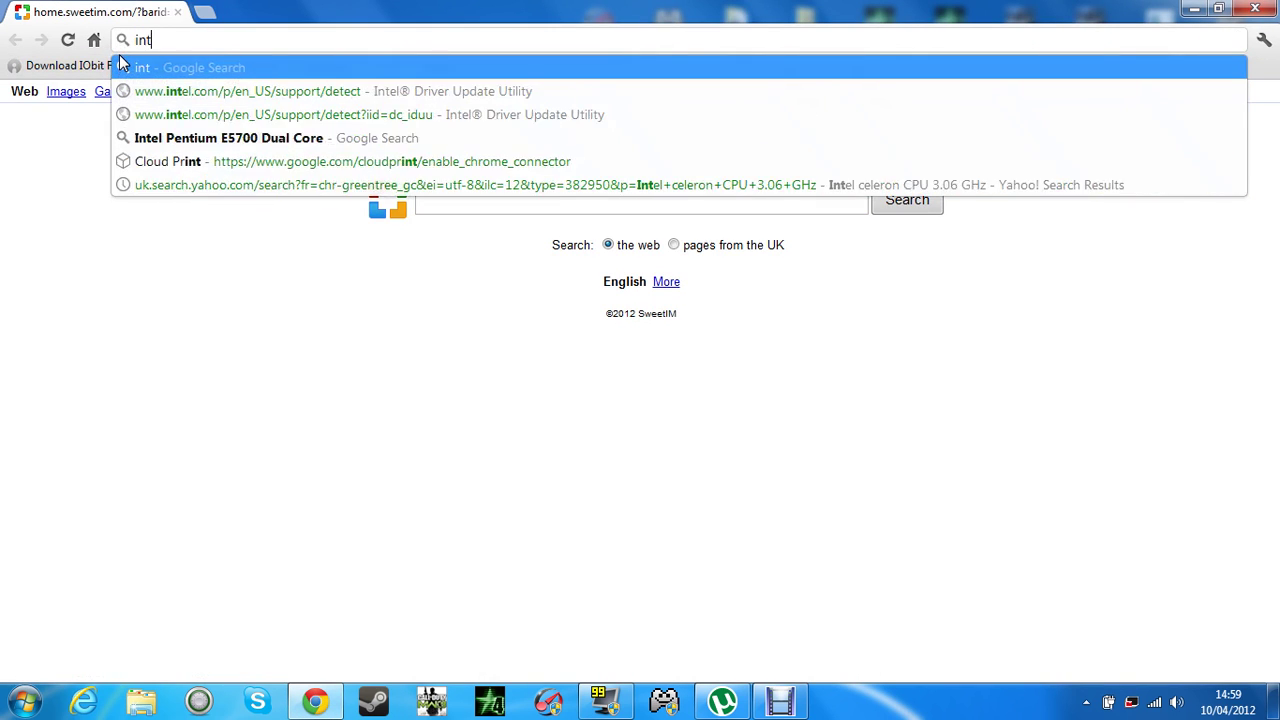
{"action": "type", "text": "om"}
{"action": "key", "text": "Return"}
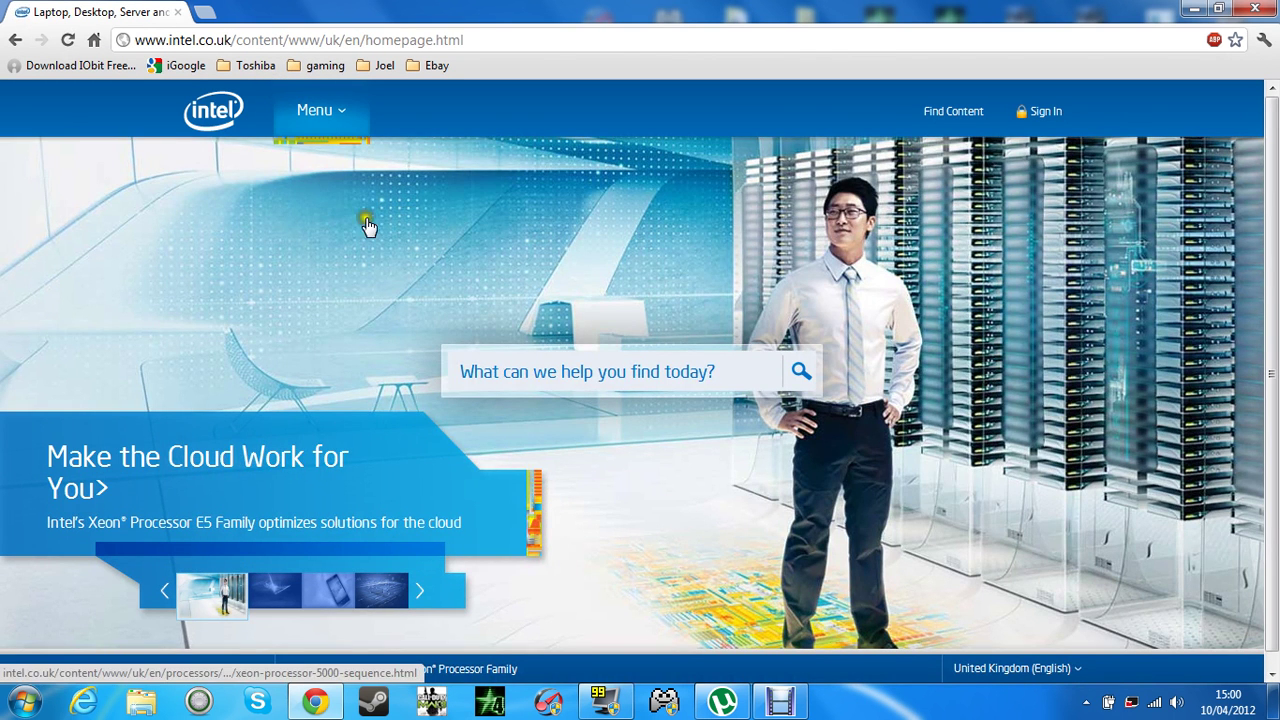
{"action": "mouse_move", "coordinate": [342, 118]}
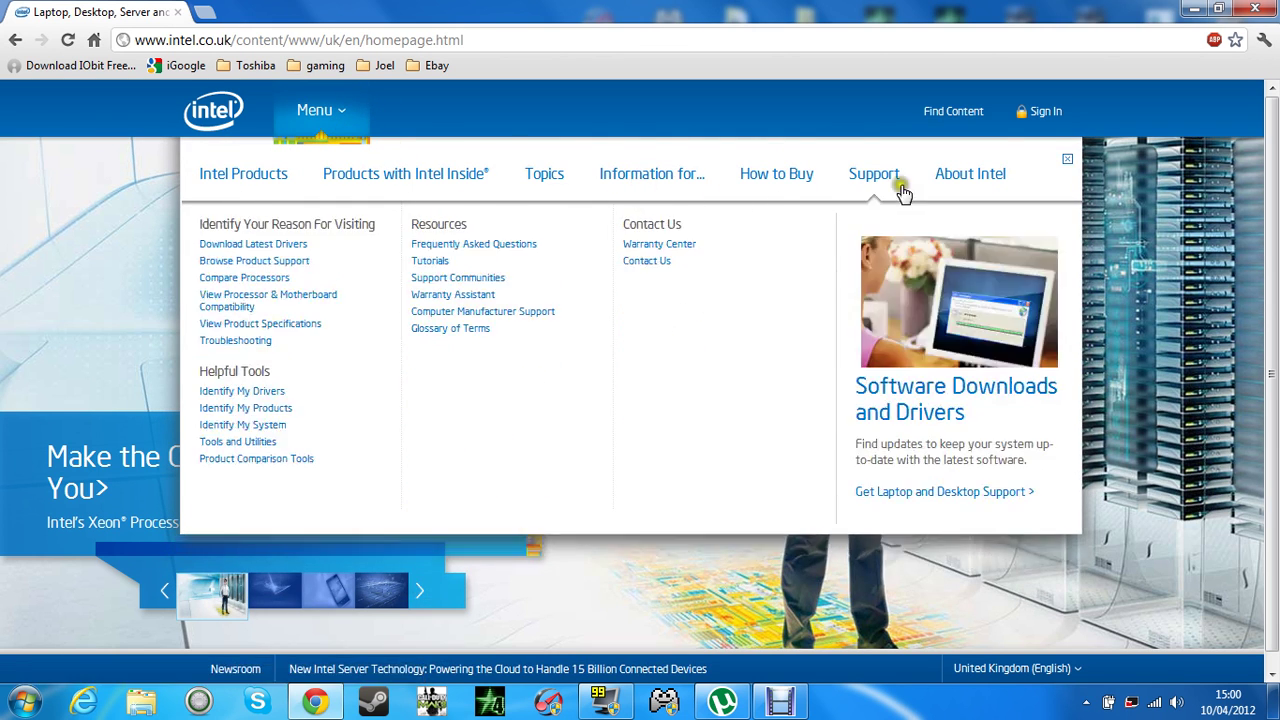
{"action": "mouse_move", "coordinate": [967, 180]}
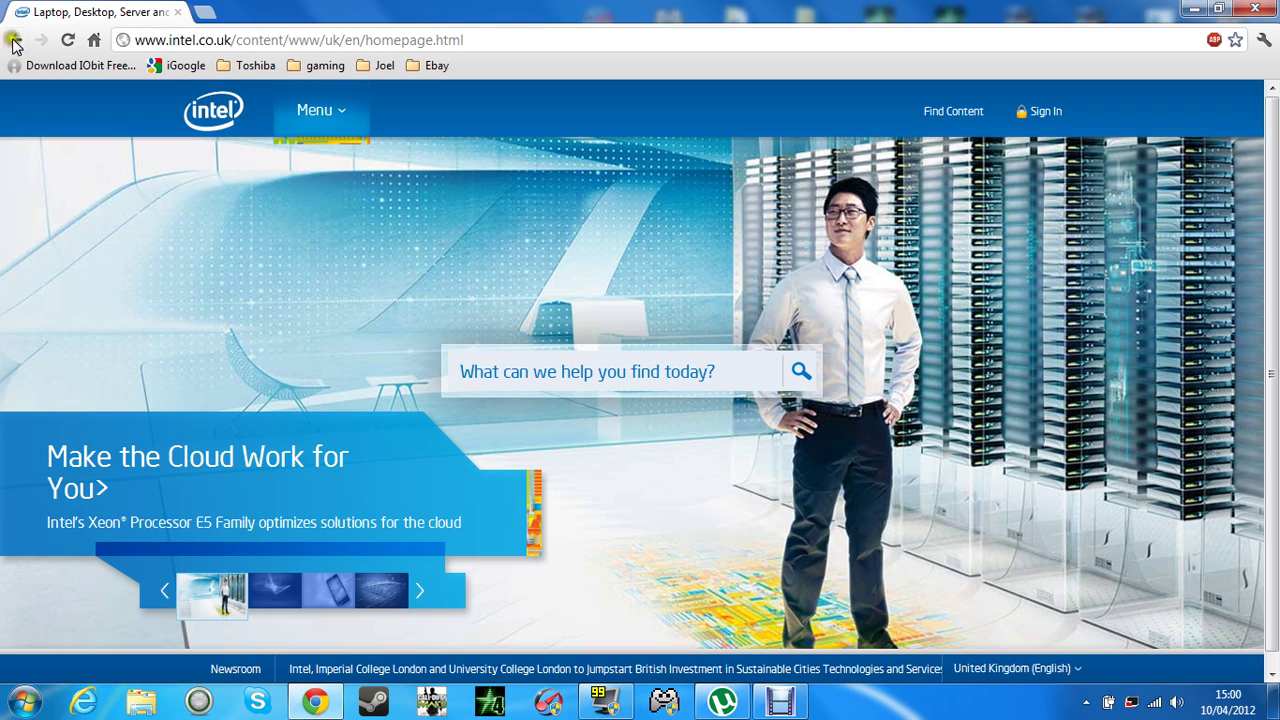
Go back to the search homepage and search for 'intel drivers'
{"action": "left_click", "coordinate": [15, 40]}
{"action": "left_click", "coordinate": [459, 199]}
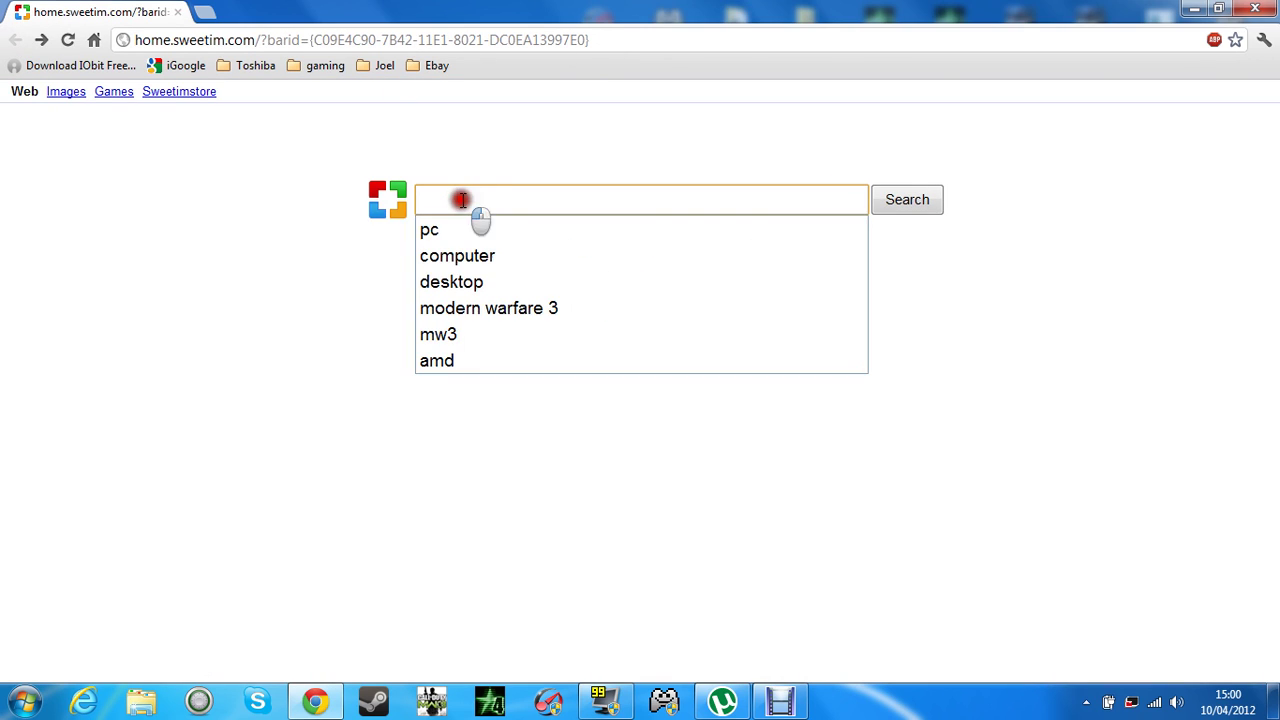
{"action": "type", "text": "intel drive"}
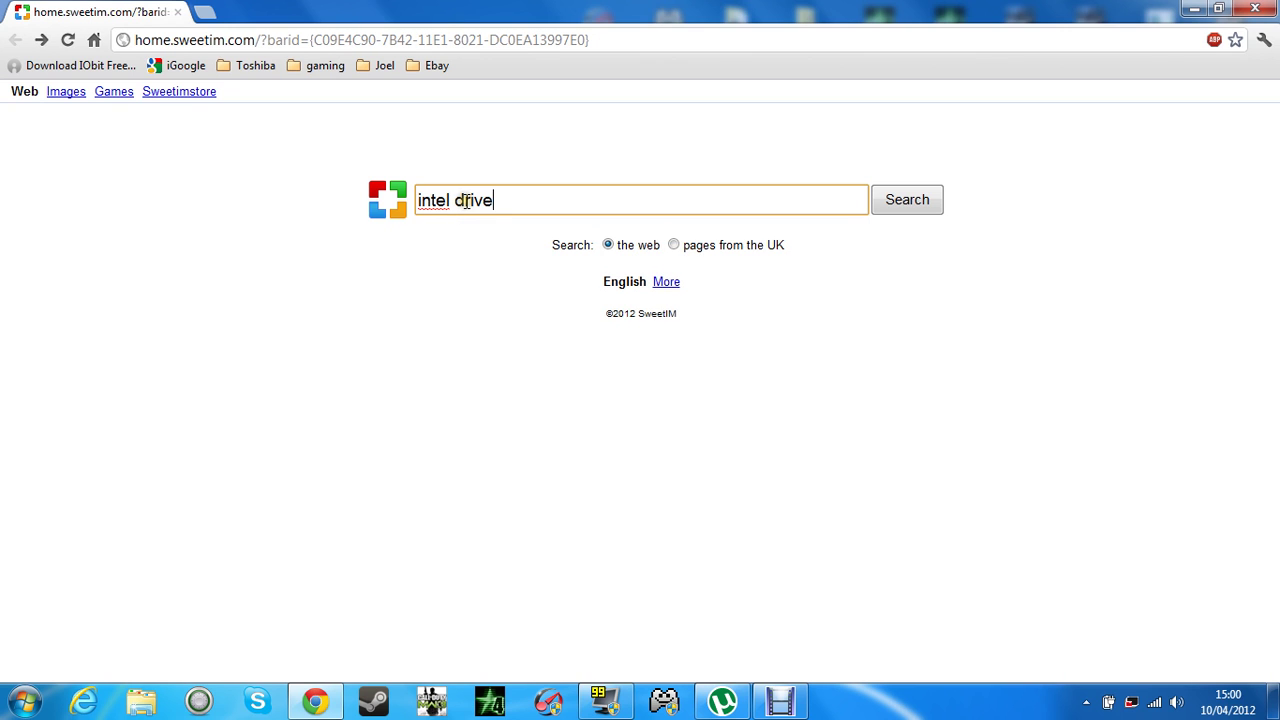
{"action": "type", "text": "rs"}
{"action": "key", "text": "Return"}
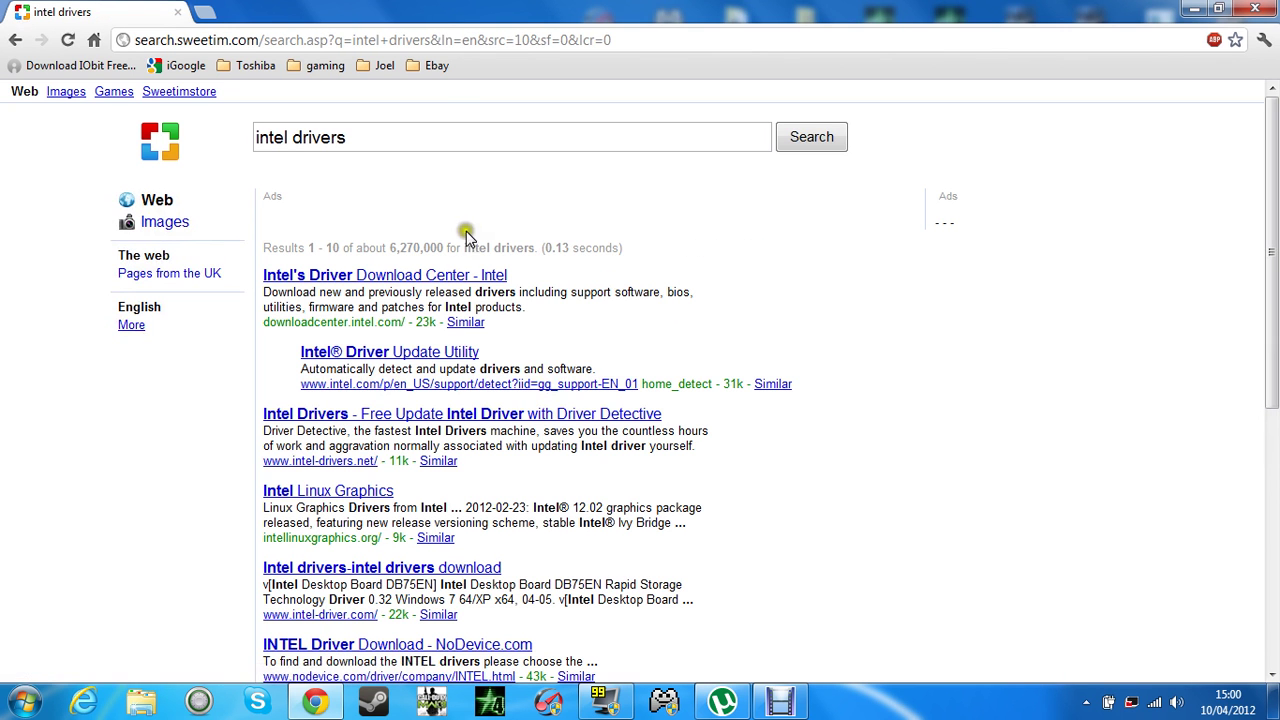
Open Intel's Driver Download Center result and scroll to its automatic driver detection section
{"action": "left_click", "coordinate": [422, 279]}
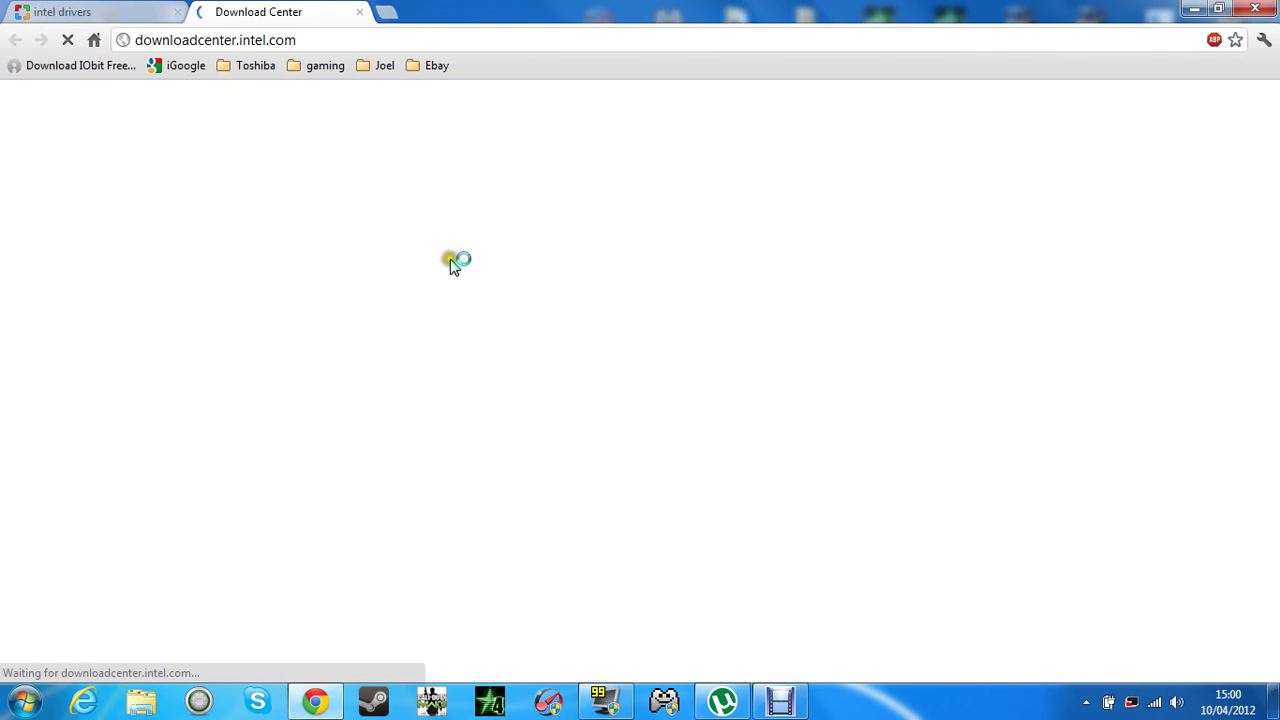
{"action": "scroll", "coordinate": [450, 248], "scroll_direction": "down", "scroll_amount": 2}
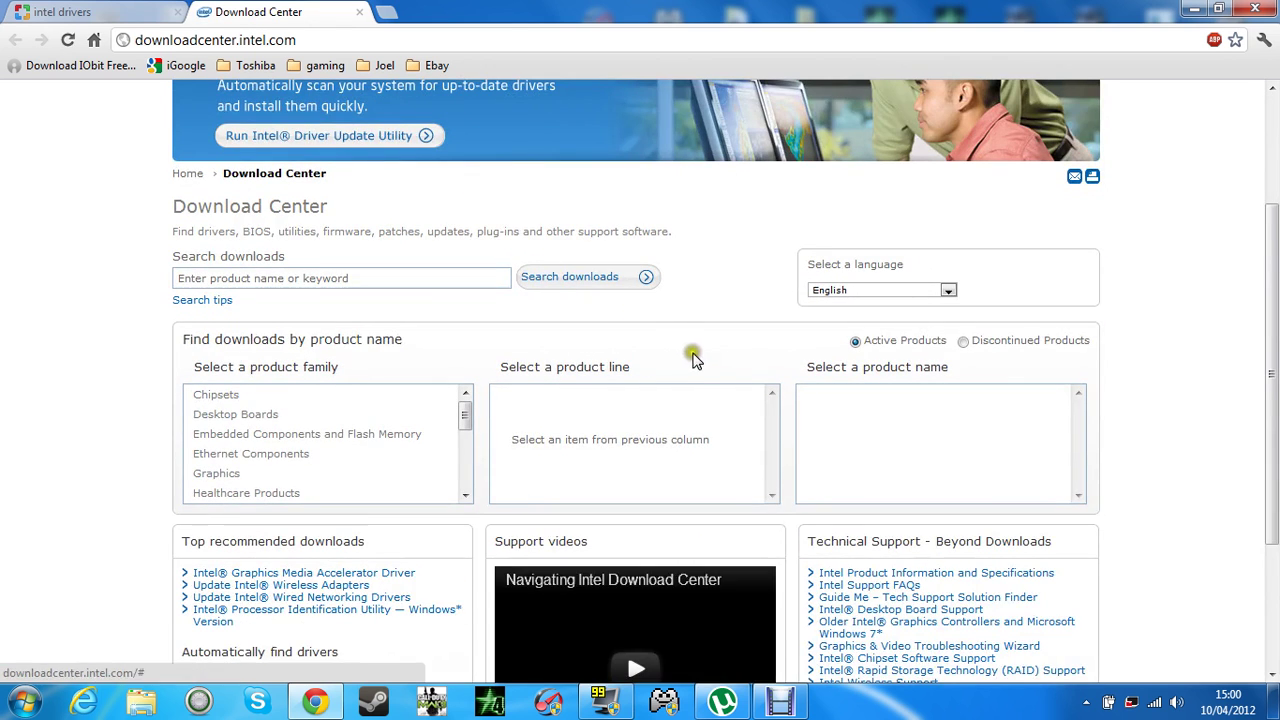
{"action": "scroll", "coordinate": [630, 385], "scroll_direction": "down", "scroll_amount": 2}
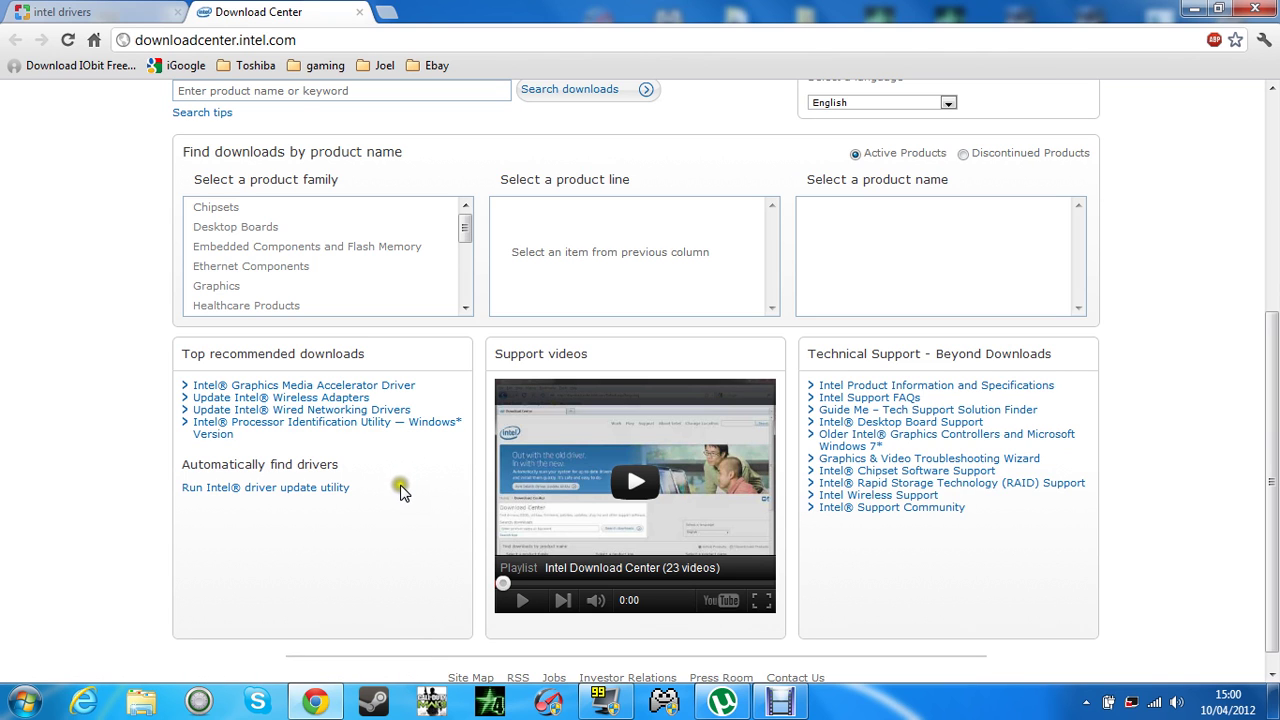
{"action": "scroll", "coordinate": [424, 480], "scroll_direction": "up", "scroll_amount": 4}
{"action": "scroll", "coordinate": [462, 468], "scroll_direction": "down", "scroll_amount": 1}
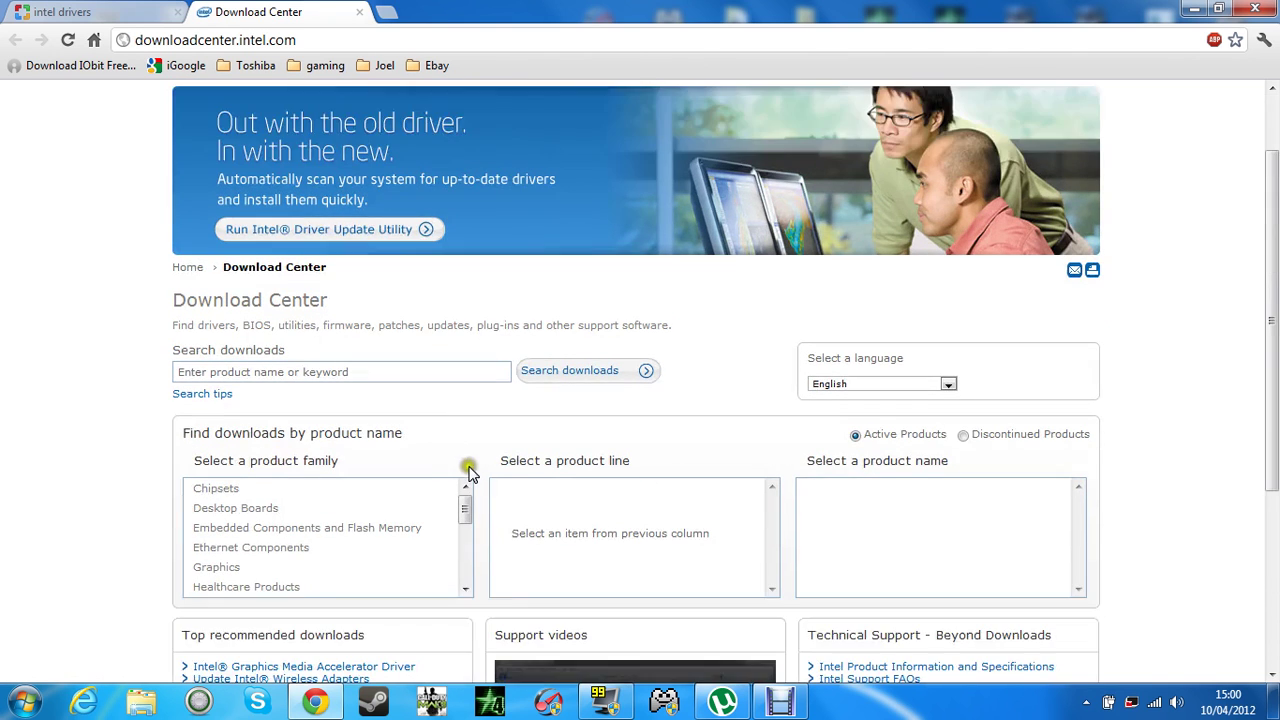
{"action": "scroll", "coordinate": [476, 474], "scroll_direction": "down", "scroll_amount": 3}
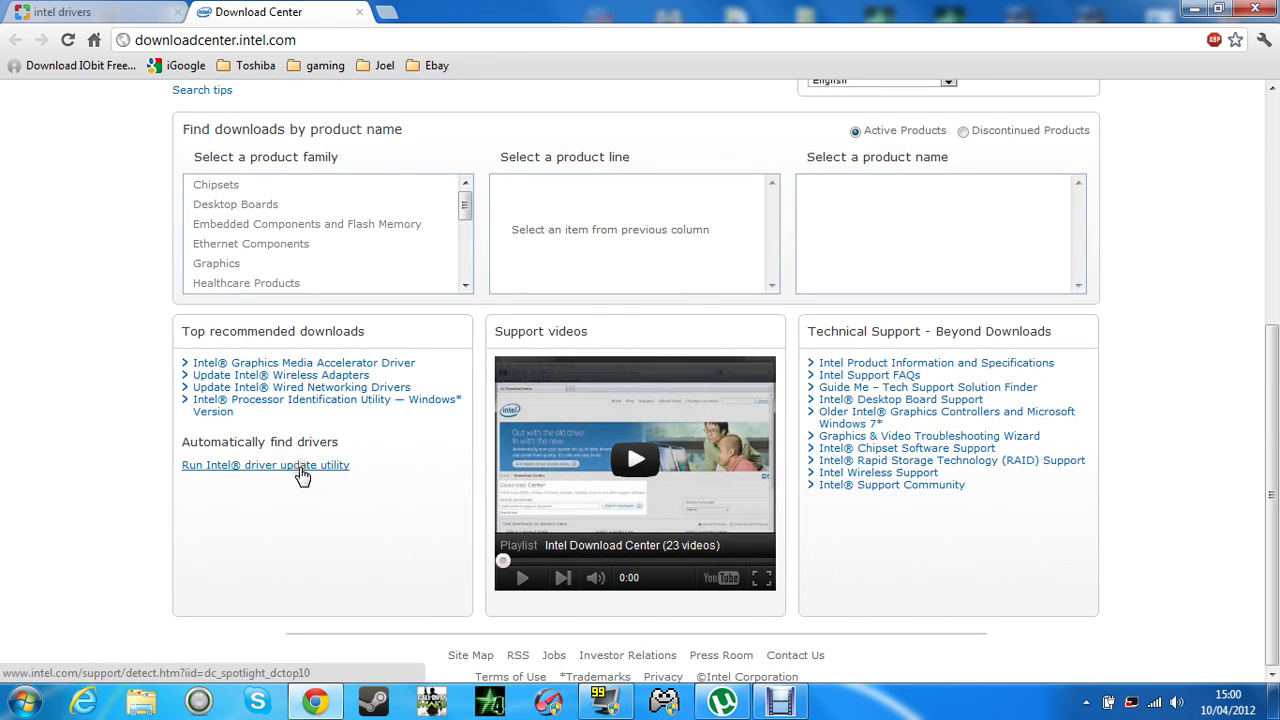
Try the Intel Driver Update Utility system check, wait on the unresponsive page, then close it
{"action": "left_click", "coordinate": [298, 470]}
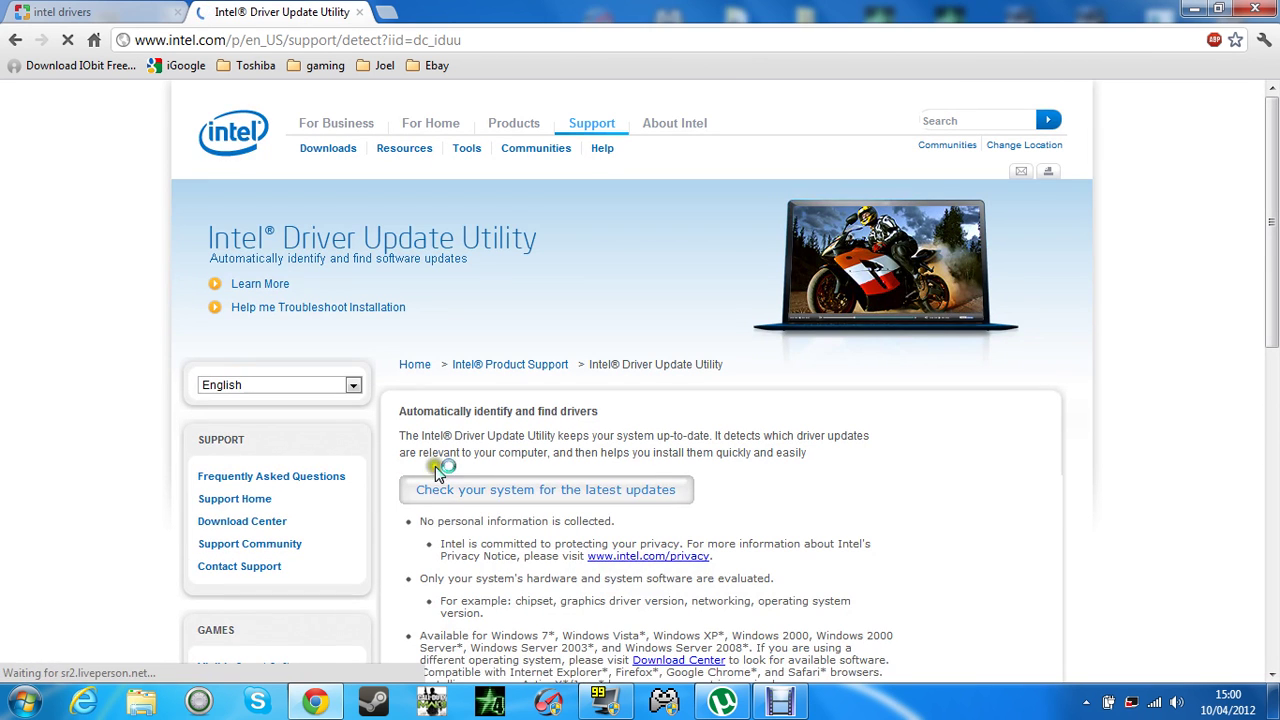
{"action": "scroll", "coordinate": [455, 467], "scroll_direction": "down", "scroll_amount": 1}
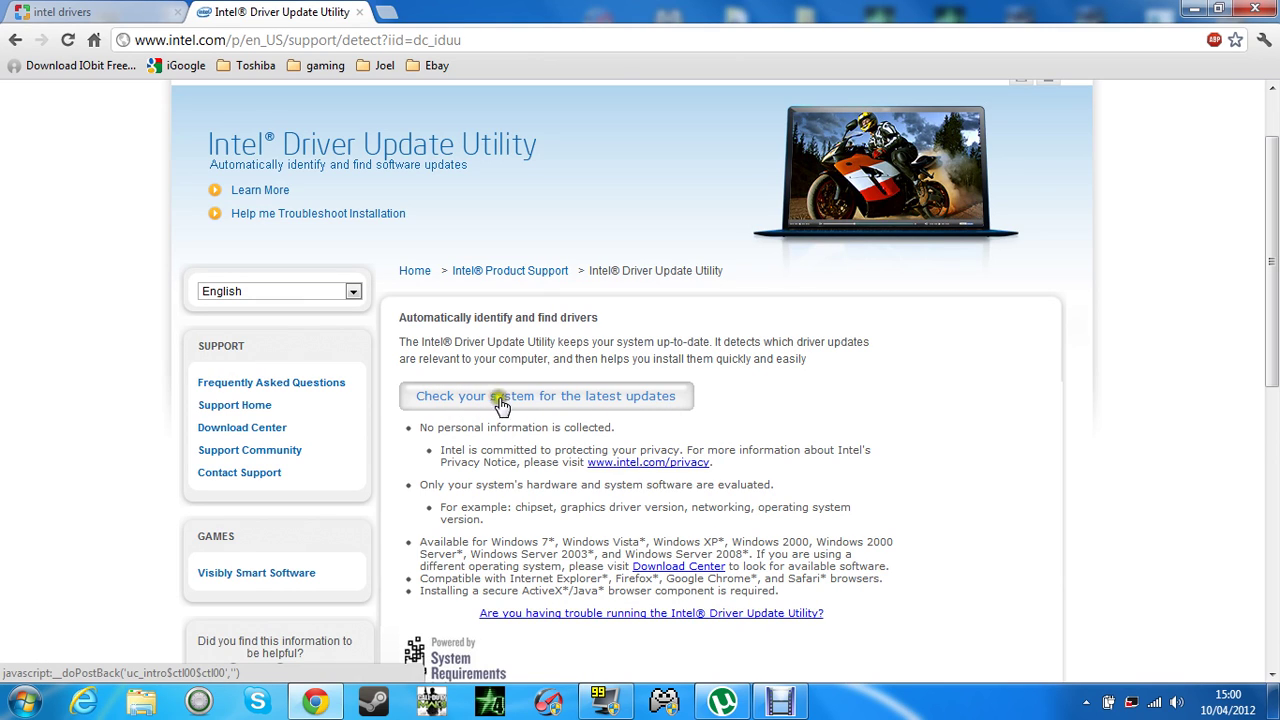
{"action": "left_click", "coordinate": [628, 400]}
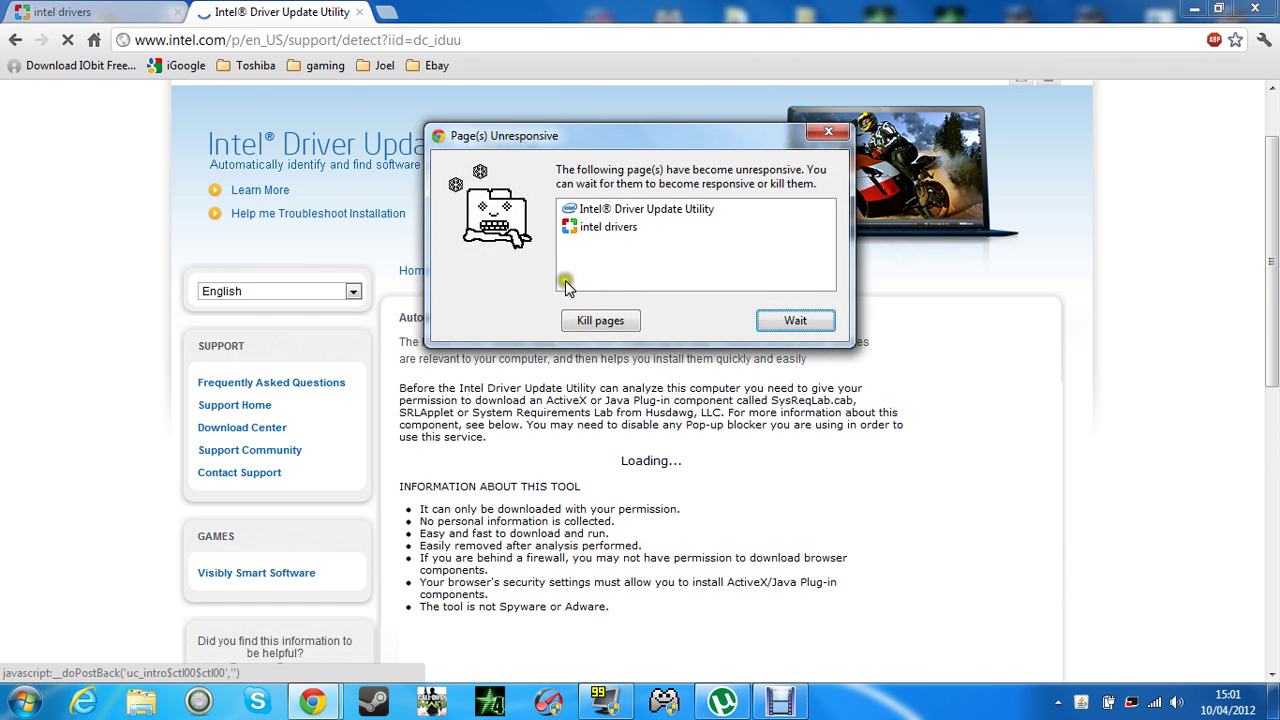
{"action": "left_click", "coordinate": [807, 323]}
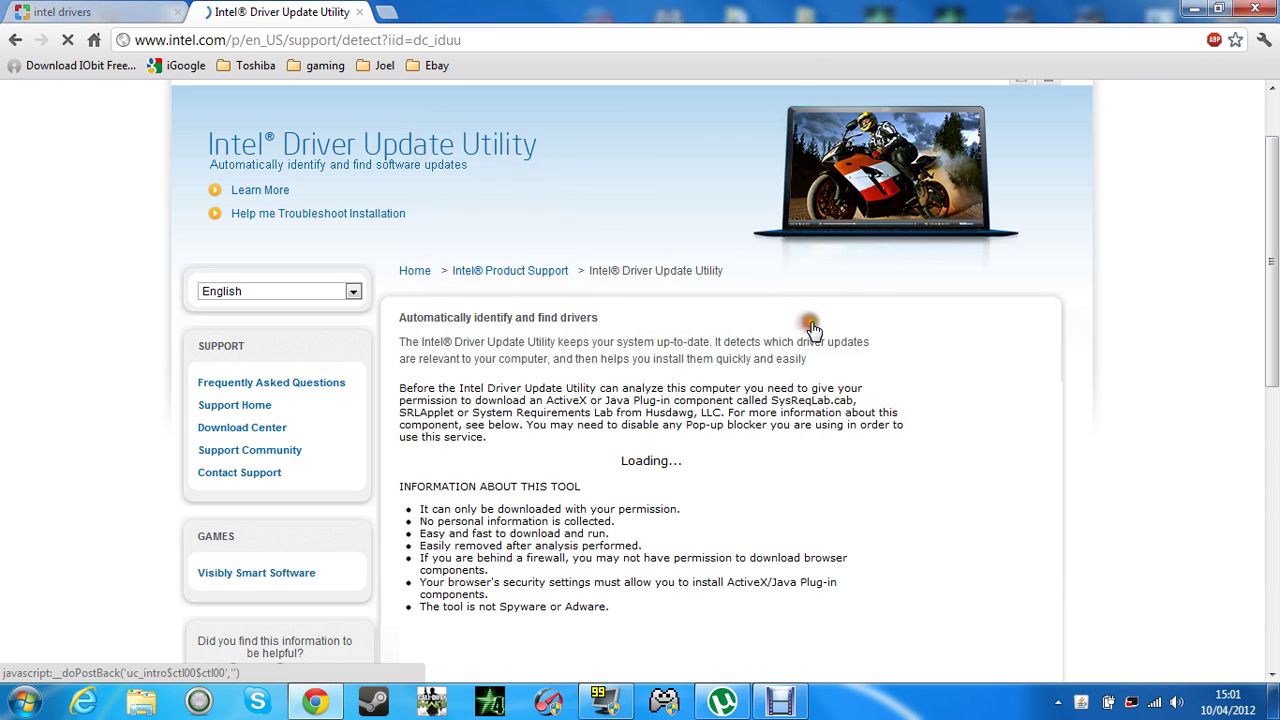
{"action": "left_click", "coordinate": [361, 12]}
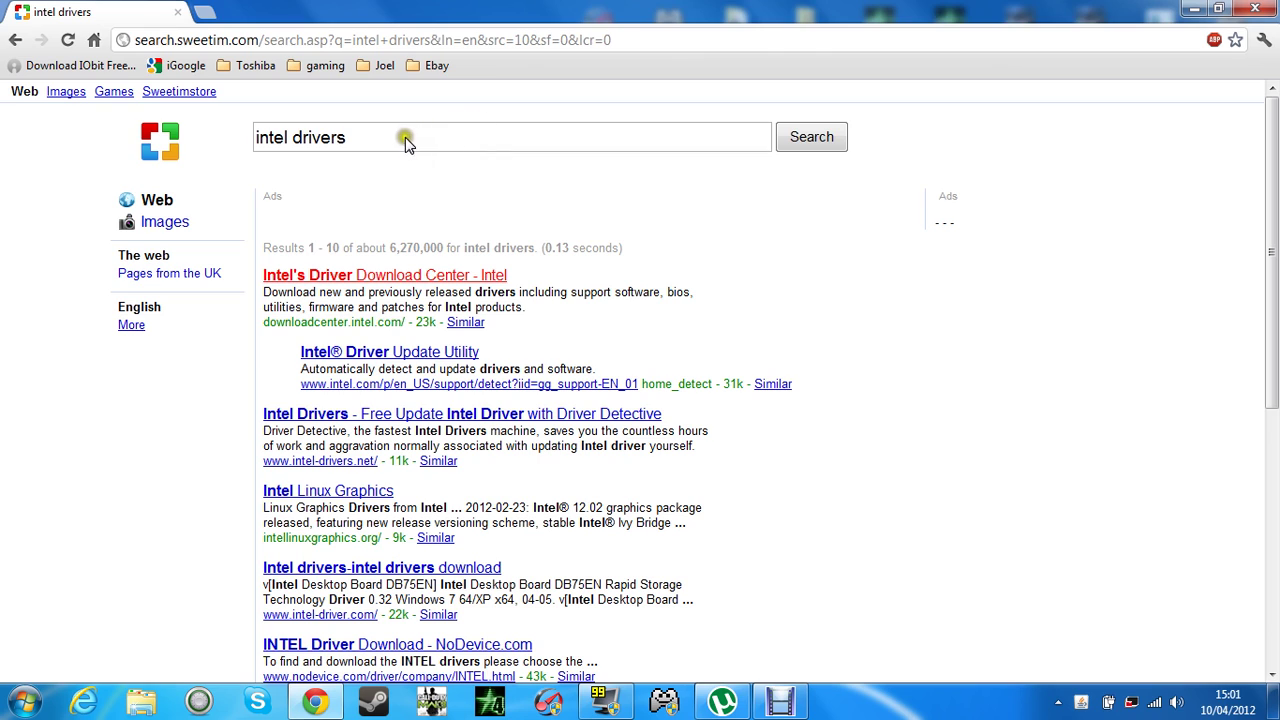
Refine the search to 'intel drivers hd graphics' and open the Download Center result
{"action": "left_click", "coordinate": [380, 136]}
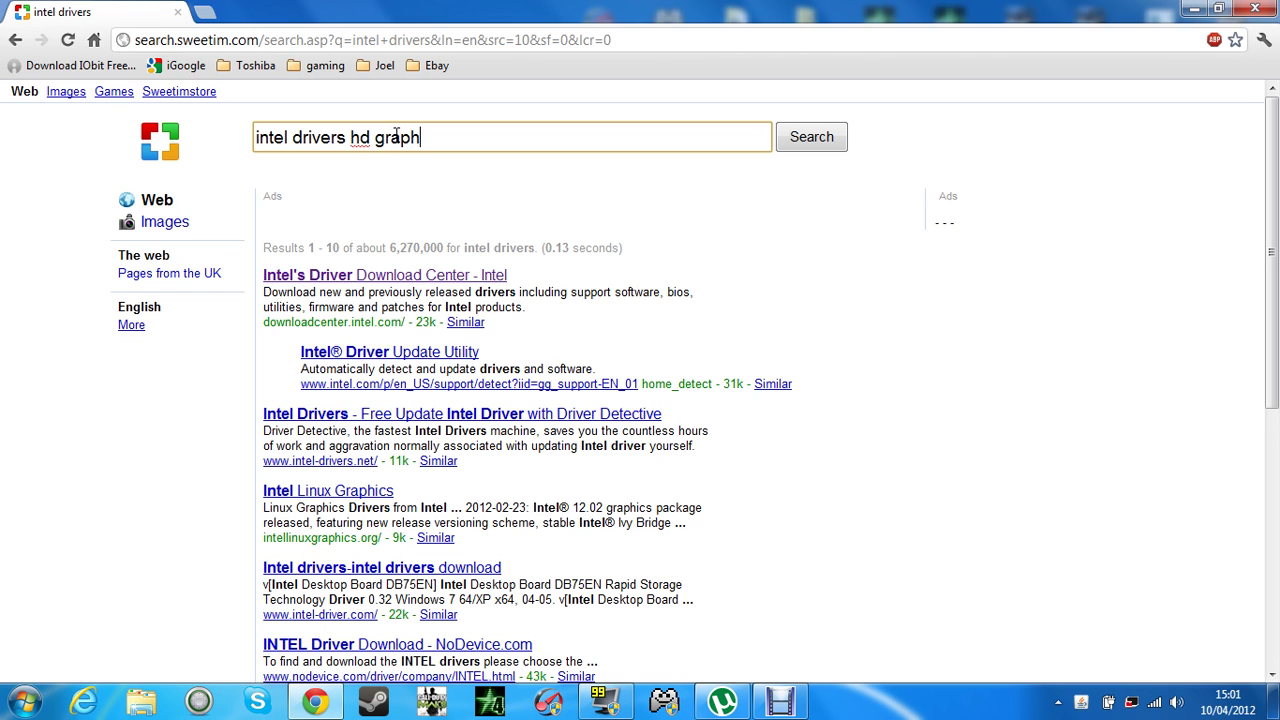
{"action": "key", "text": "Return"}
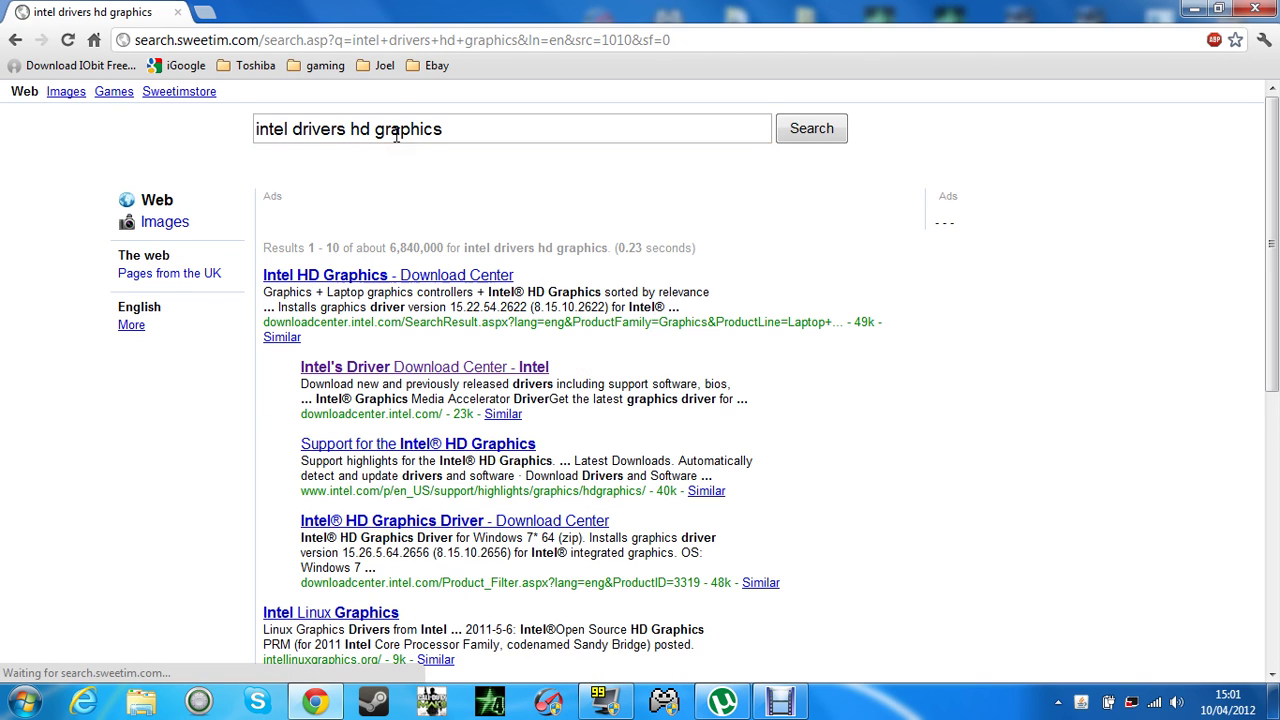
{"action": "left_click", "coordinate": [446, 279]}
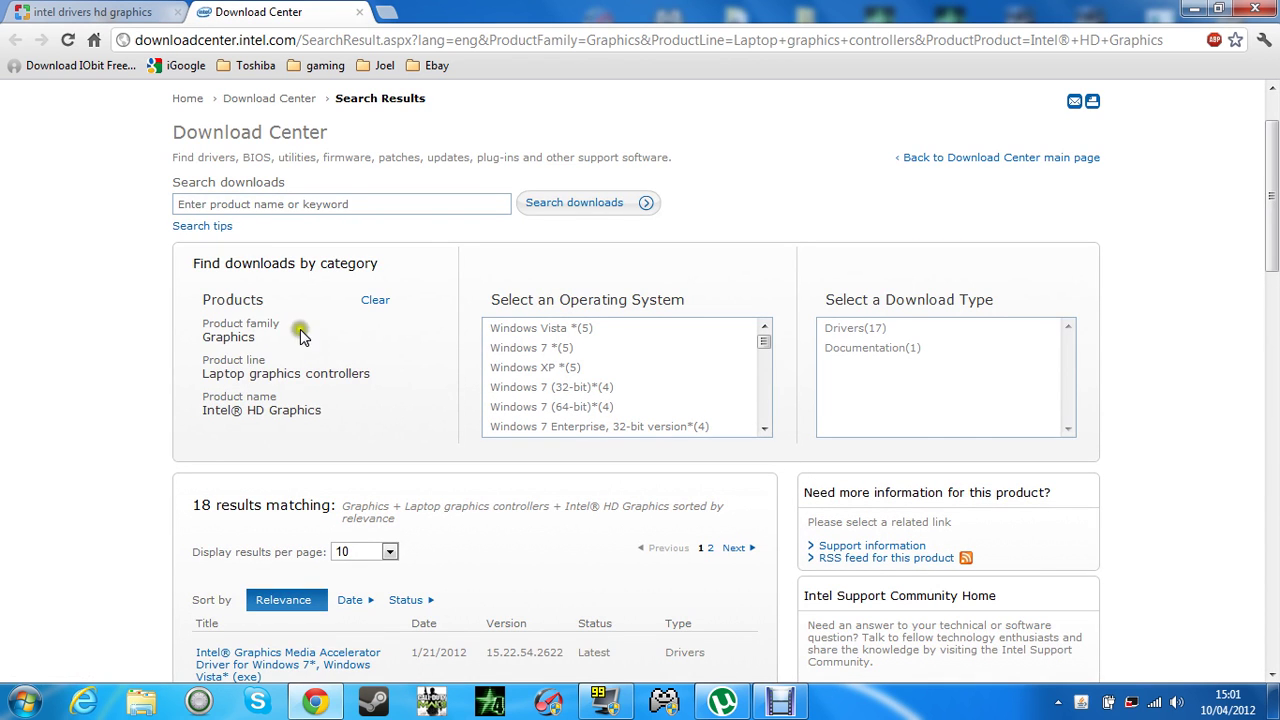
Cut the page address from the address bar and scroll to the 18 HD Graphics results
{"action": "left_click_drag", "start_coordinate": [1168, 40], "coordinate": [131, 40]}
{"action": "right_click", "coordinate": [139, 45]}
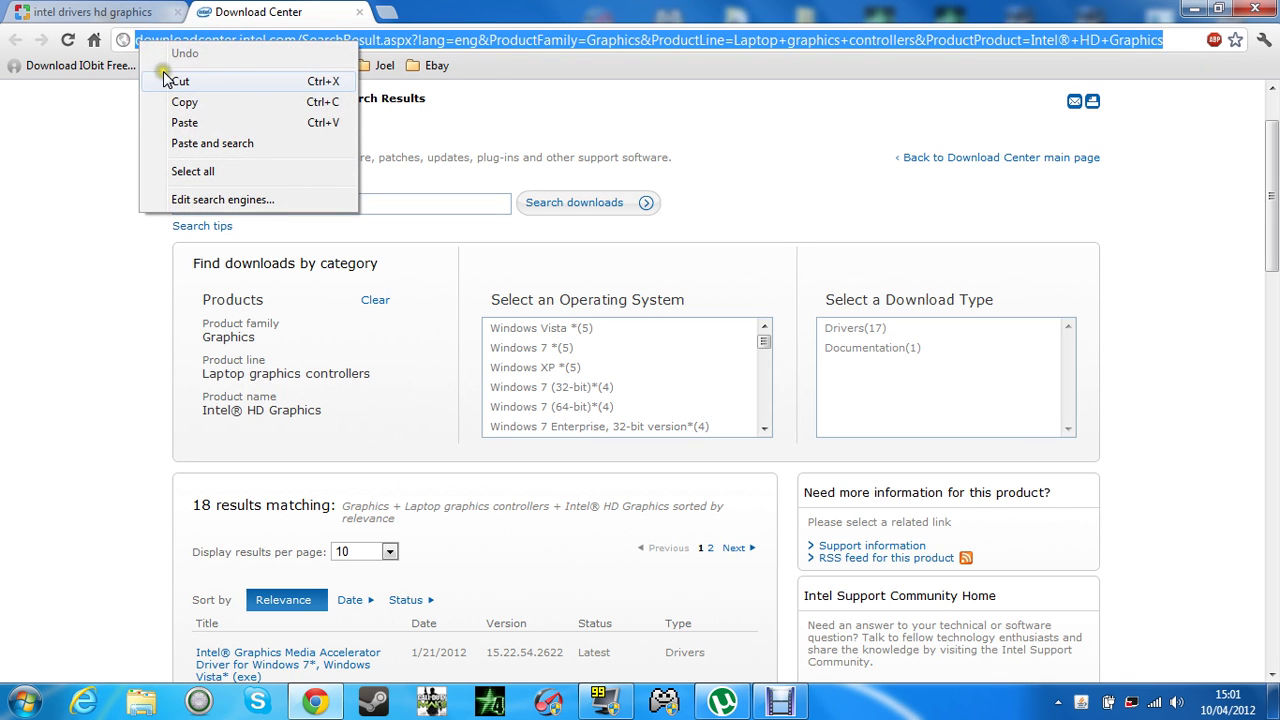
{"action": "left_click", "coordinate": [170, 82]}
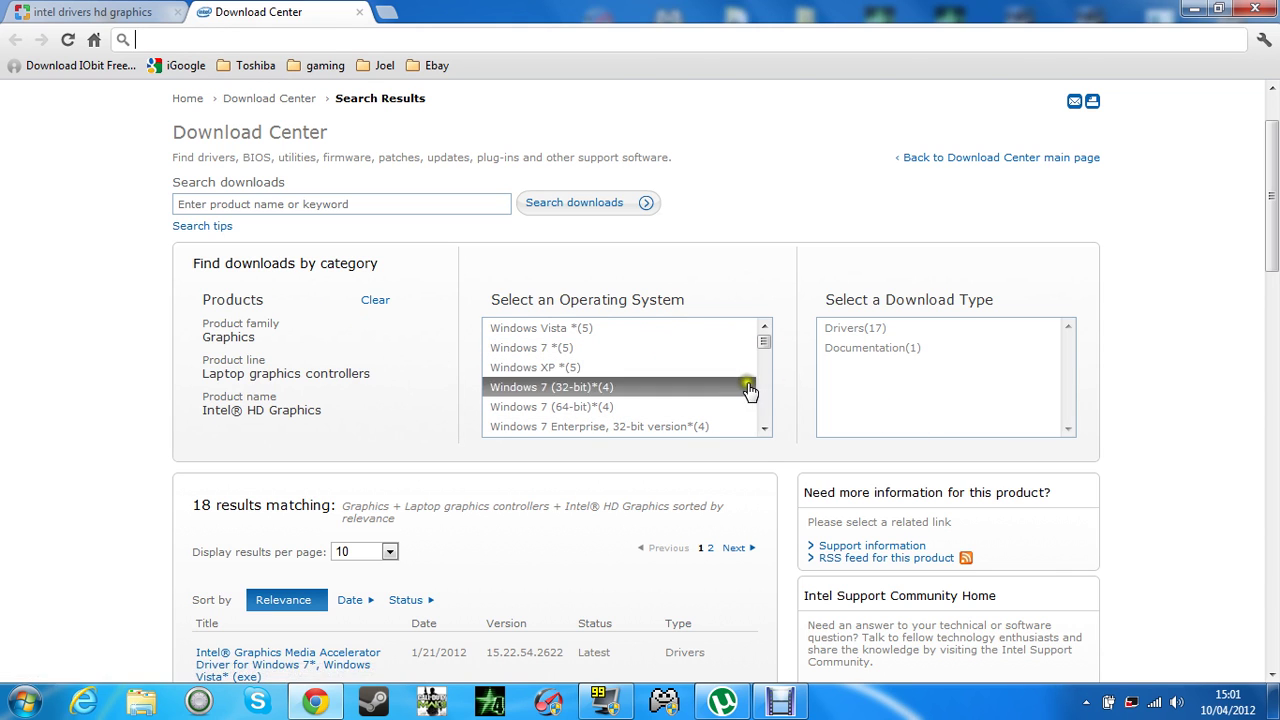
{"action": "scroll", "coordinate": [749, 389], "scroll_direction": "down", "scroll_amount": 3}
{"action": "left_click_drag", "start_coordinate": [1270, 216], "coordinate": [1272, 318]}
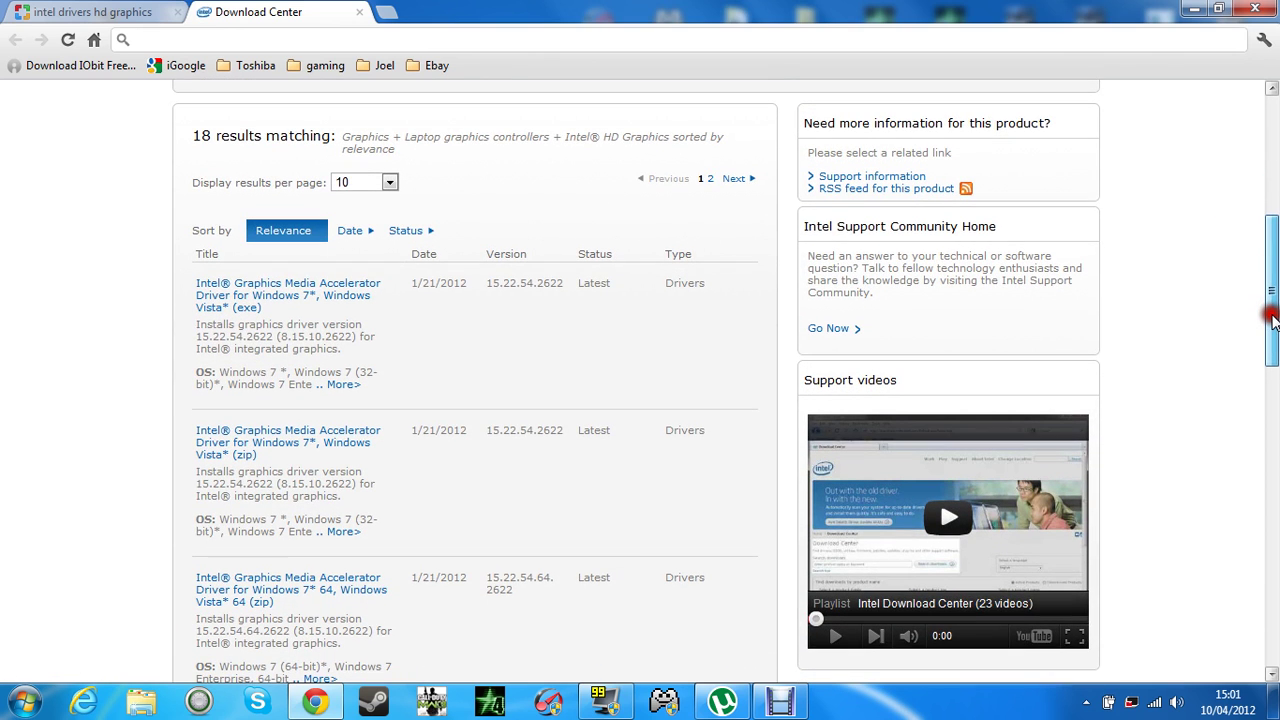
Highlight driver version 8.15.10.2622, scroll through the results, then close Chrome
{"action": "left_click", "coordinate": [315, 303]}
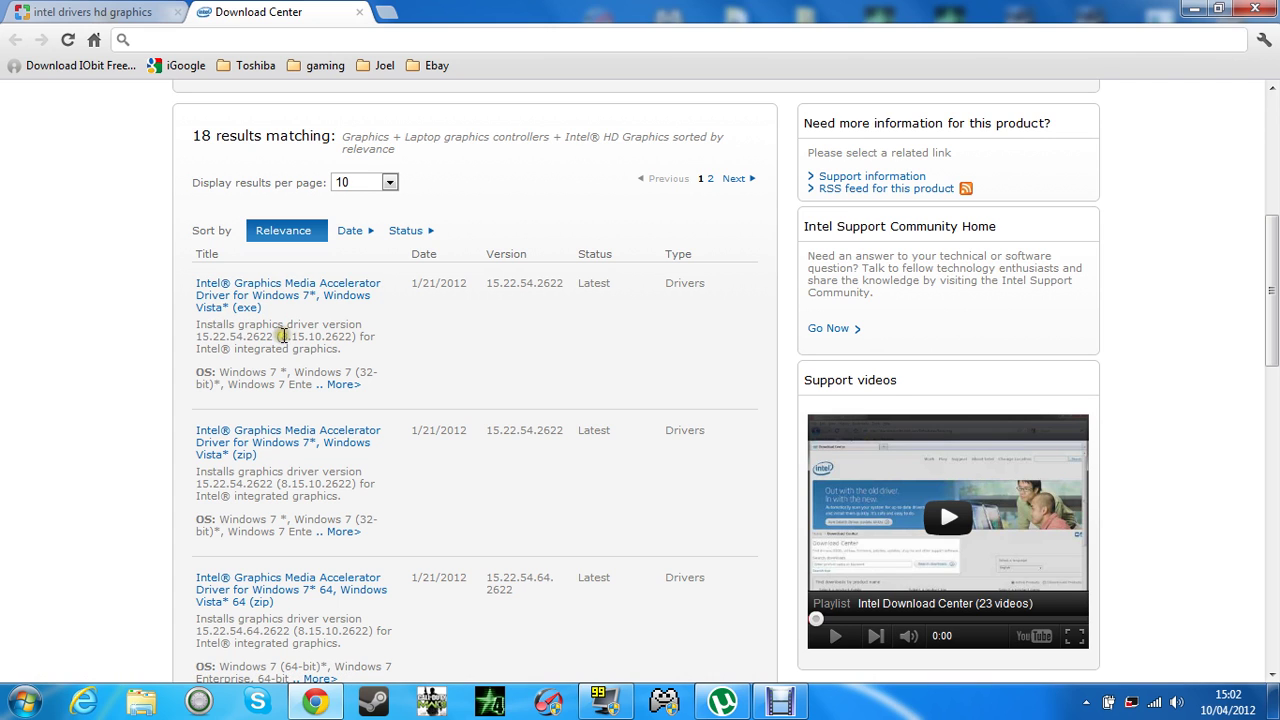
{"action": "left_click_drag", "start_coordinate": [281, 336], "coordinate": [360, 339]}
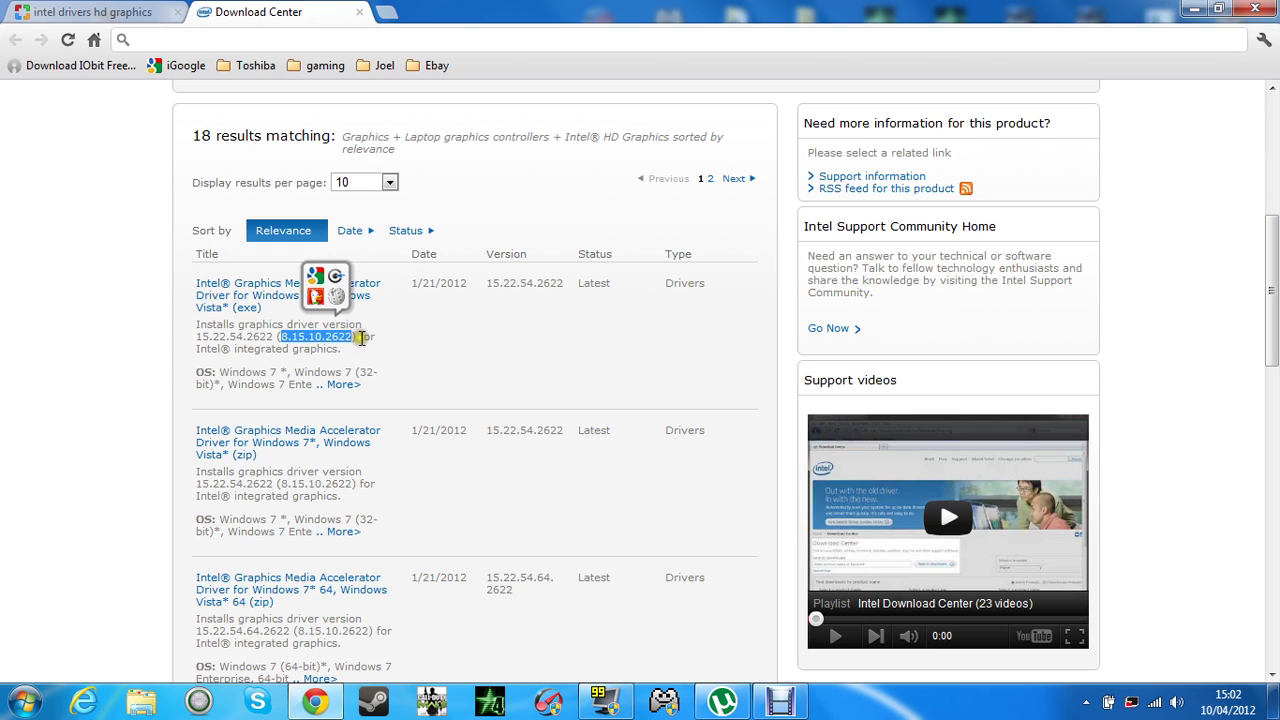
{"action": "left_click", "coordinate": [360, 338]}
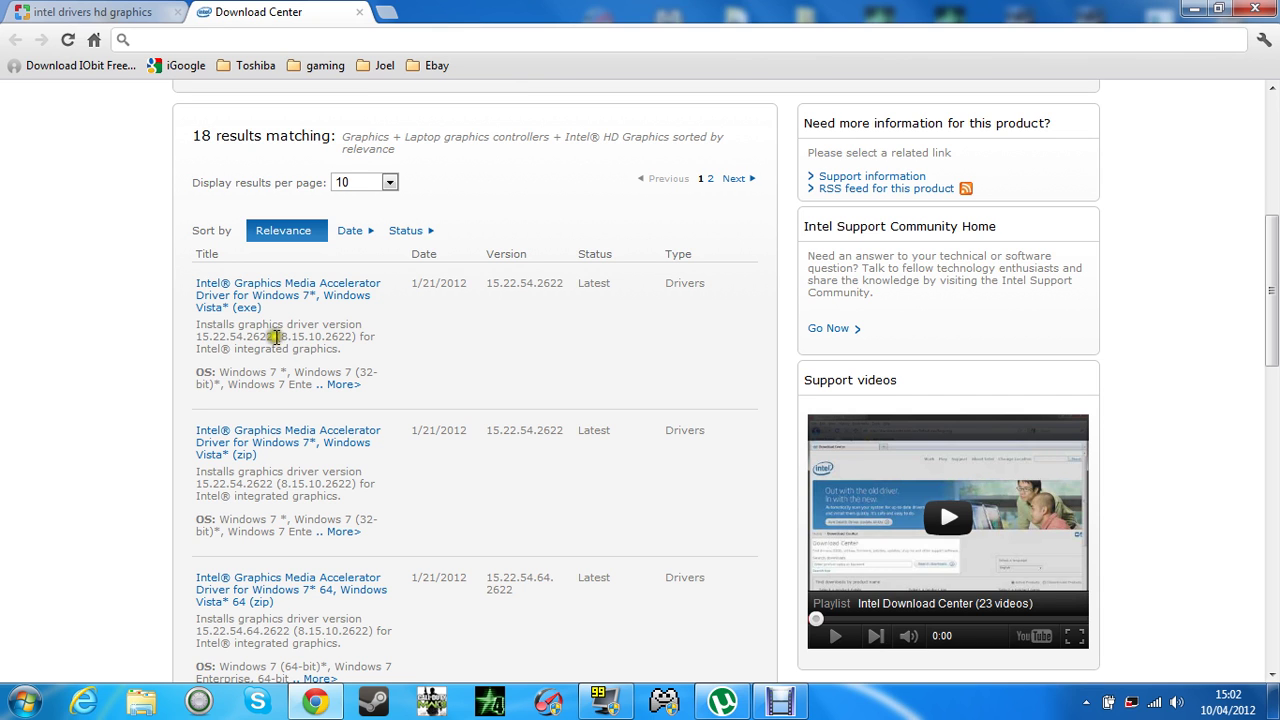
{"action": "scroll", "coordinate": [280, 348], "scroll_direction": "down", "scroll_amount": 1}
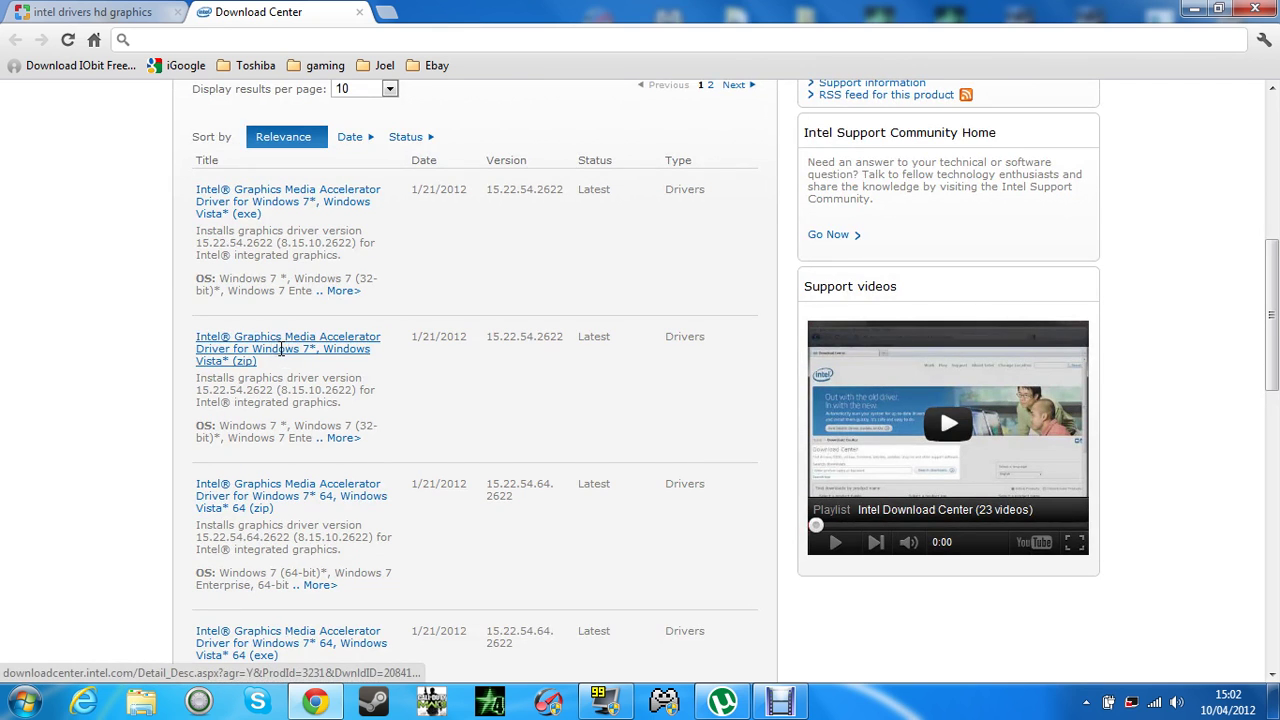
{"action": "scroll", "coordinate": [284, 354], "scroll_direction": "up", "scroll_amount": 1}
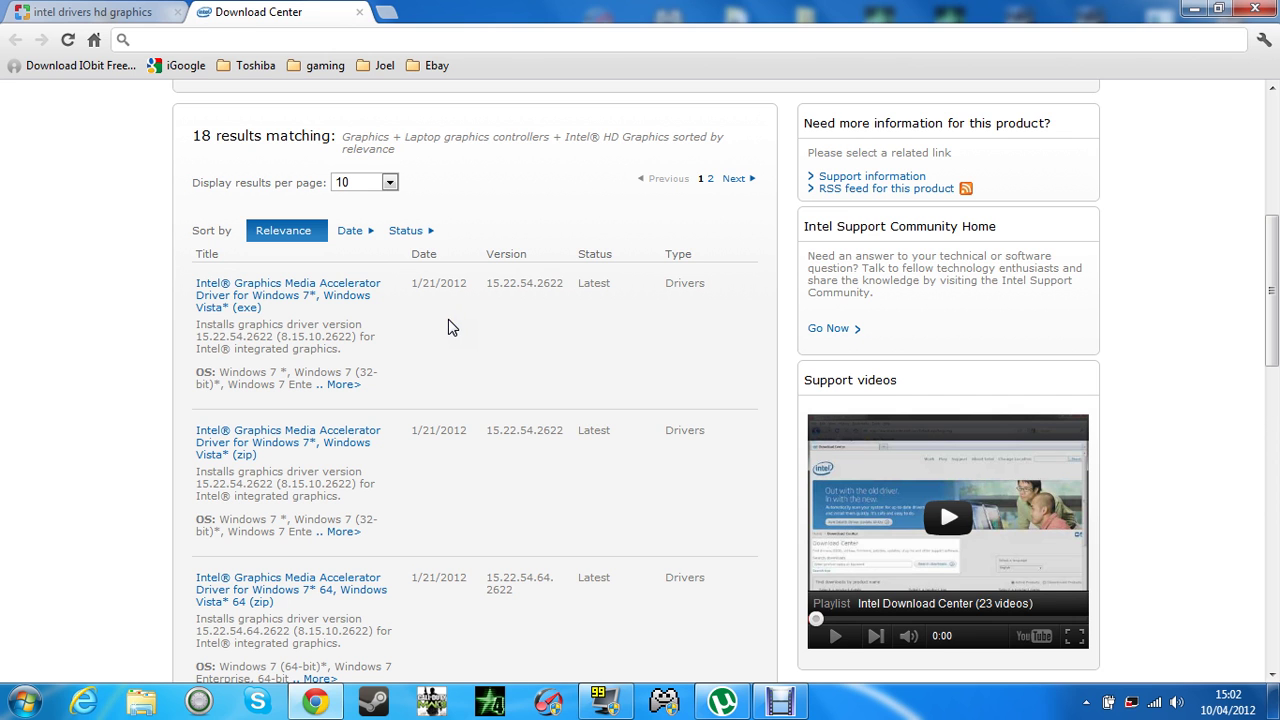
{"action": "scroll", "coordinate": [491, 390], "scroll_direction": "down", "scroll_amount": 2}
{"action": "scroll", "coordinate": [509, 391], "scroll_direction": "up", "scroll_amount": 6}
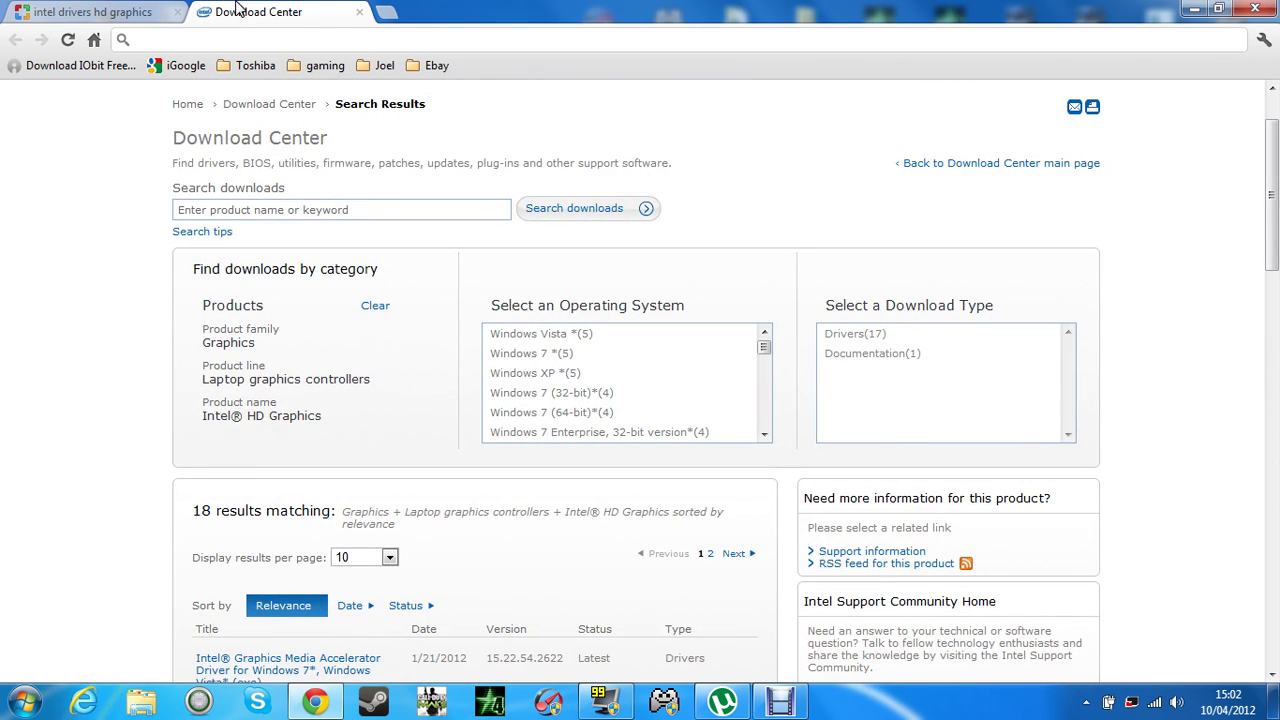
{"action": "left_click", "coordinate": [357, 12]}
{"action": "left_click", "coordinate": [180, 12]}
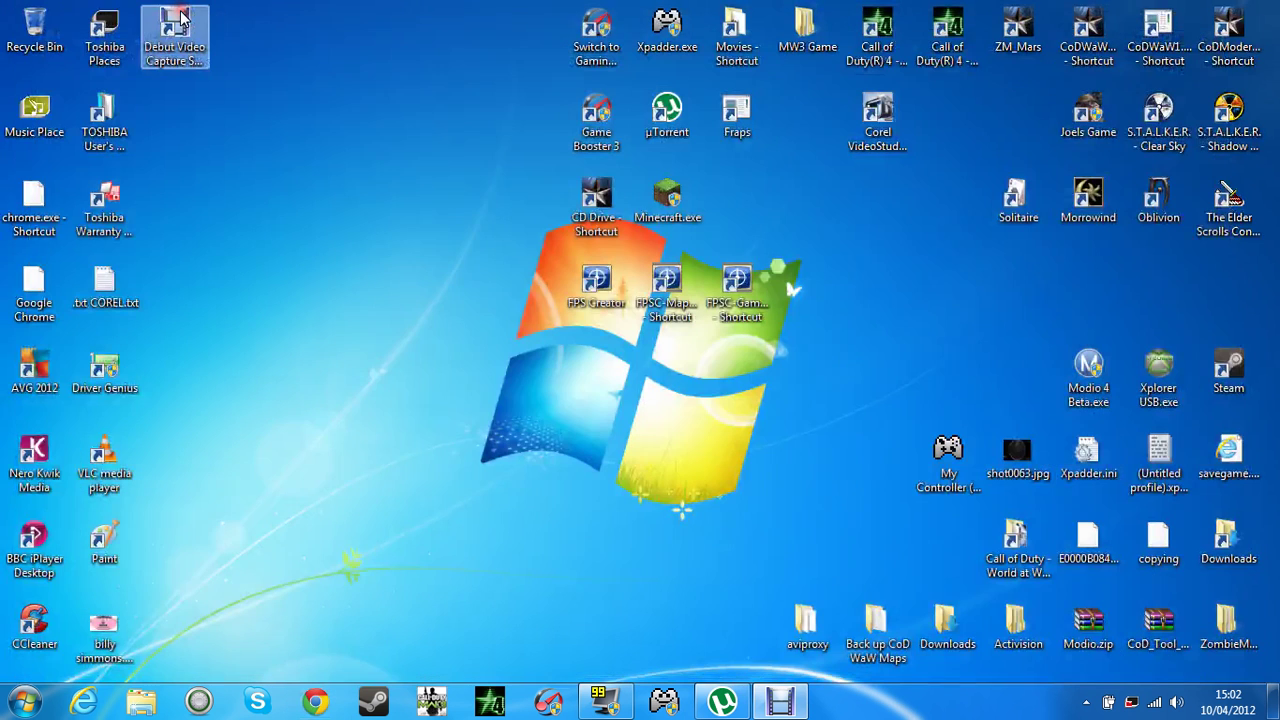